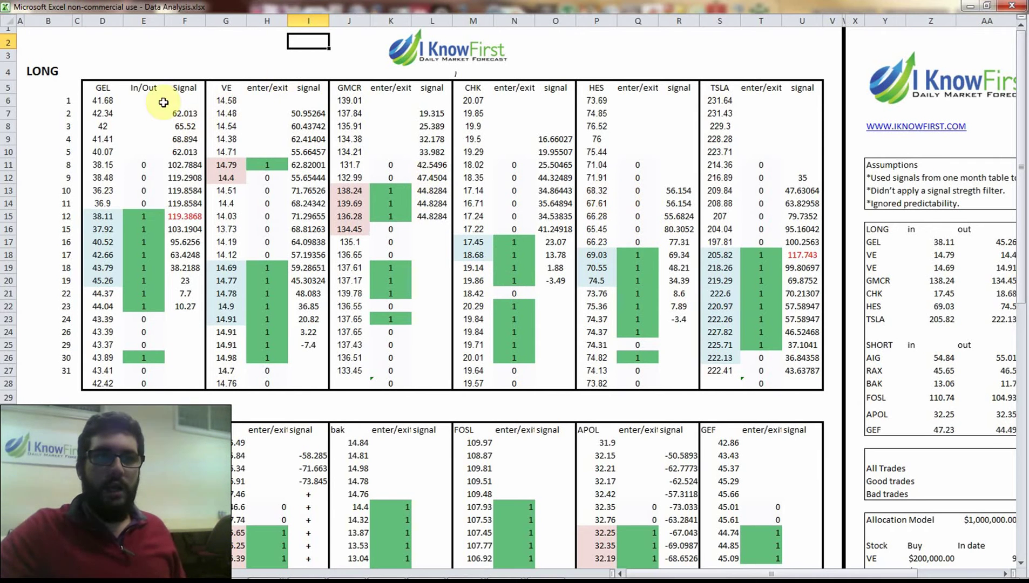
Step: Scroll across the sheet to the yield summary and back to the top of the LONG table
click(128, 55)
click(77, 56)
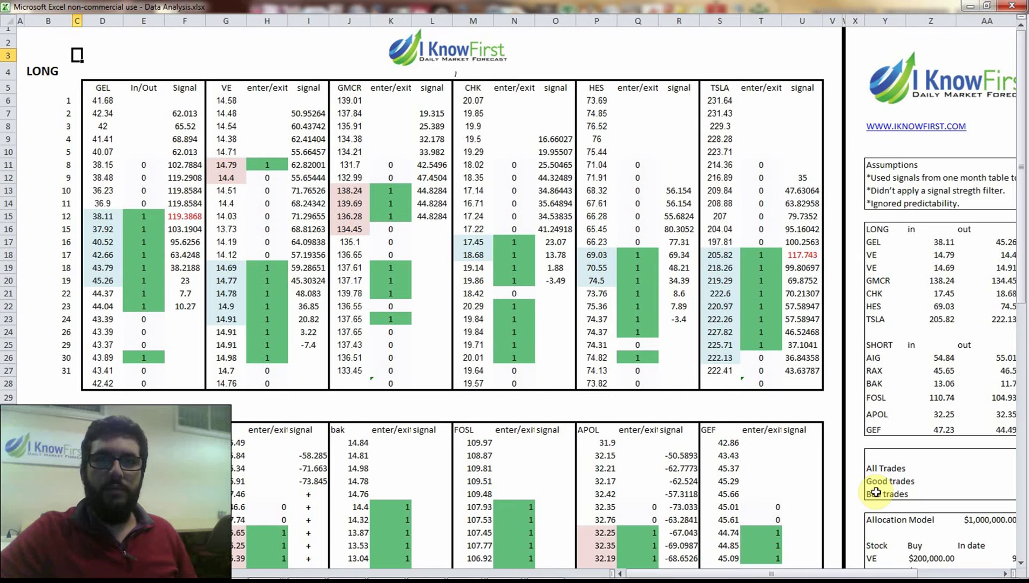
mouse_move(844, 548)
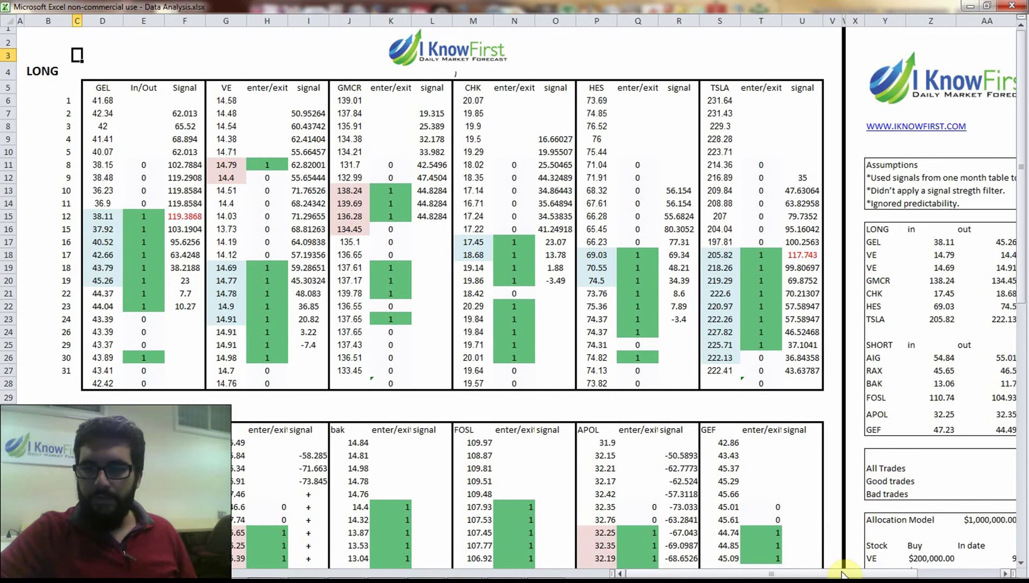
drag(840, 574, 911, 573)
scroll(899, 483, down, 6)
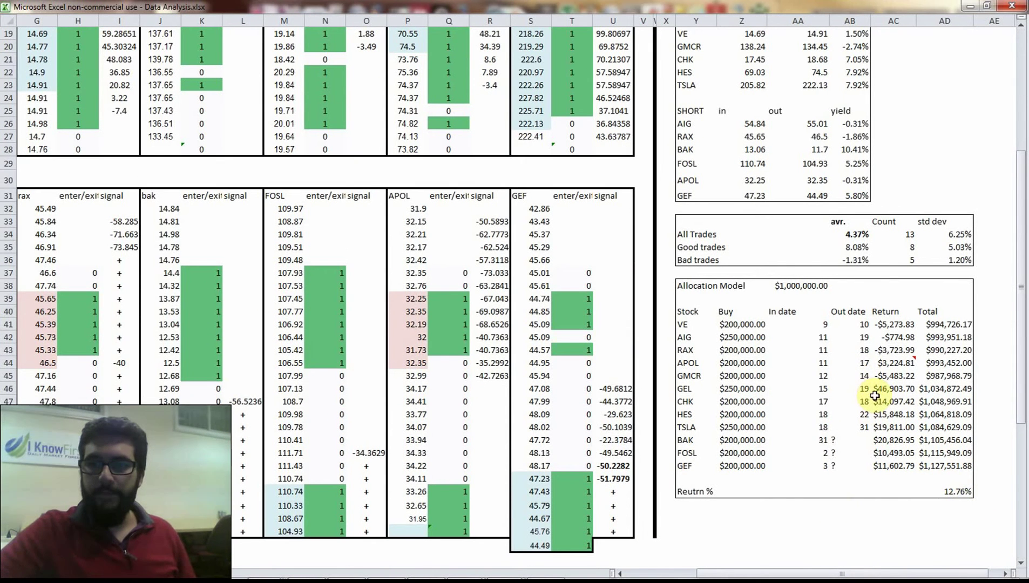
scroll(846, 468, up, 6)
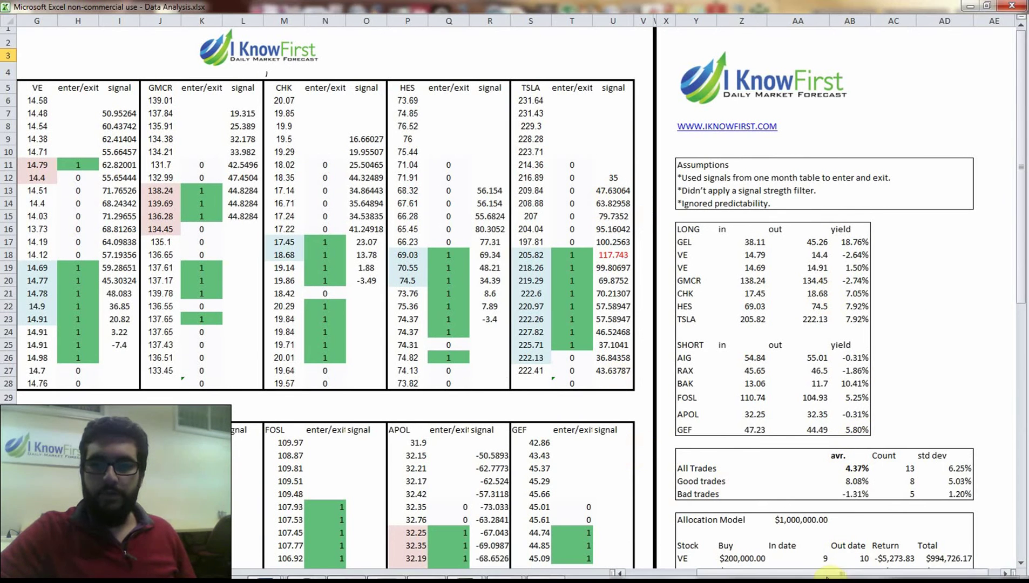
drag(798, 573, 775, 572)
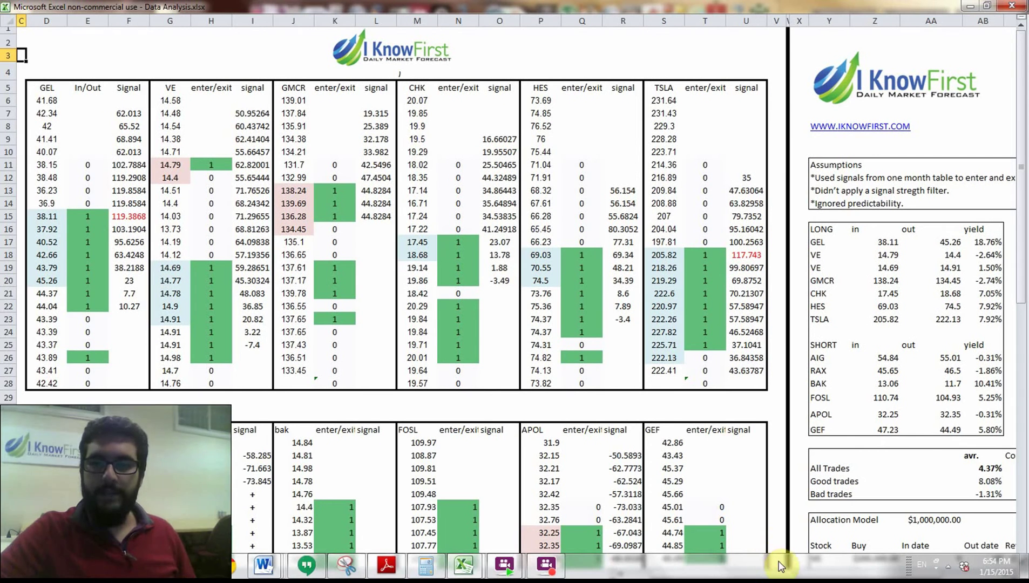
click(759, 468)
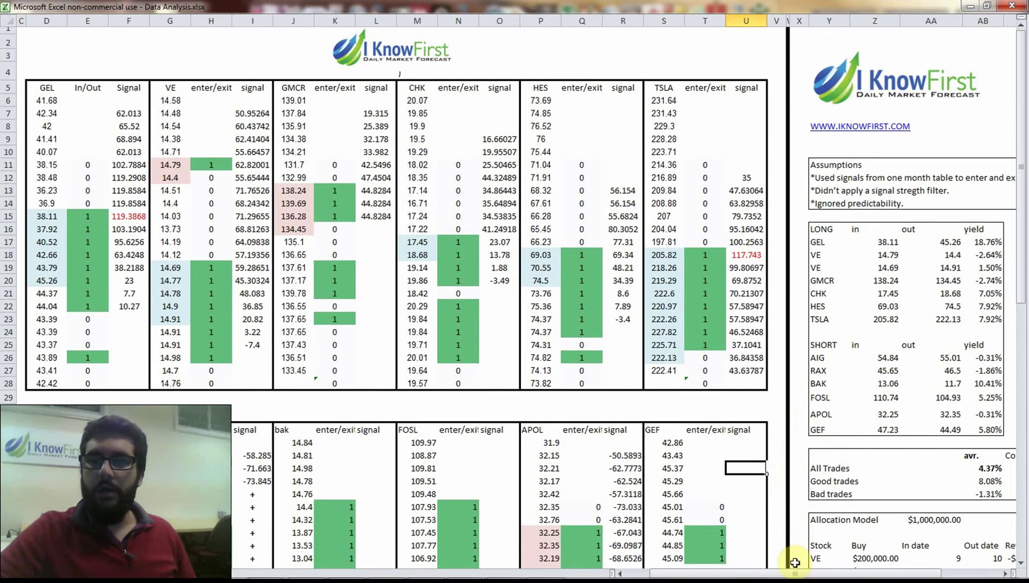
drag(796, 571, 807, 572)
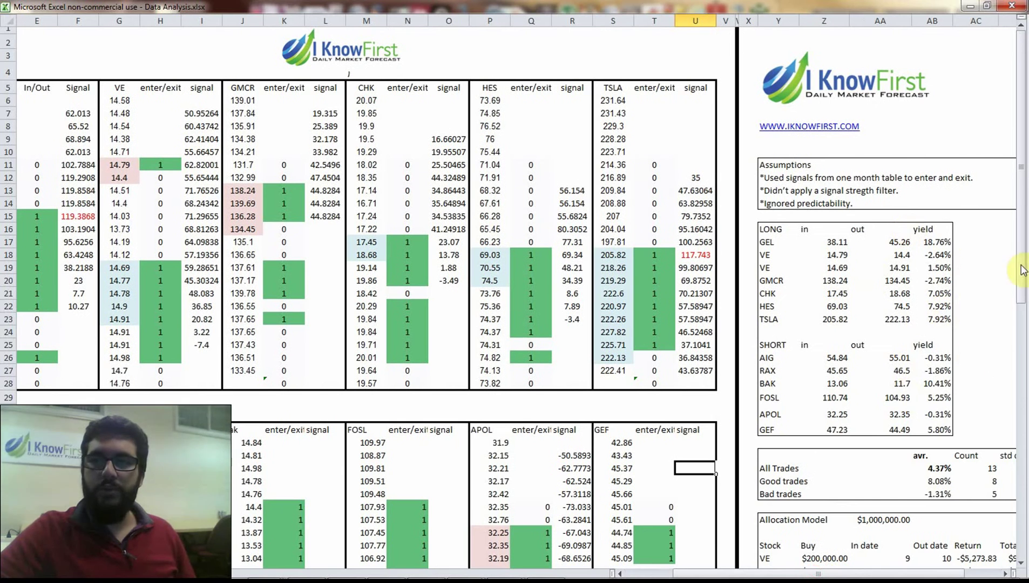
scroll(963, 344, down, 2)
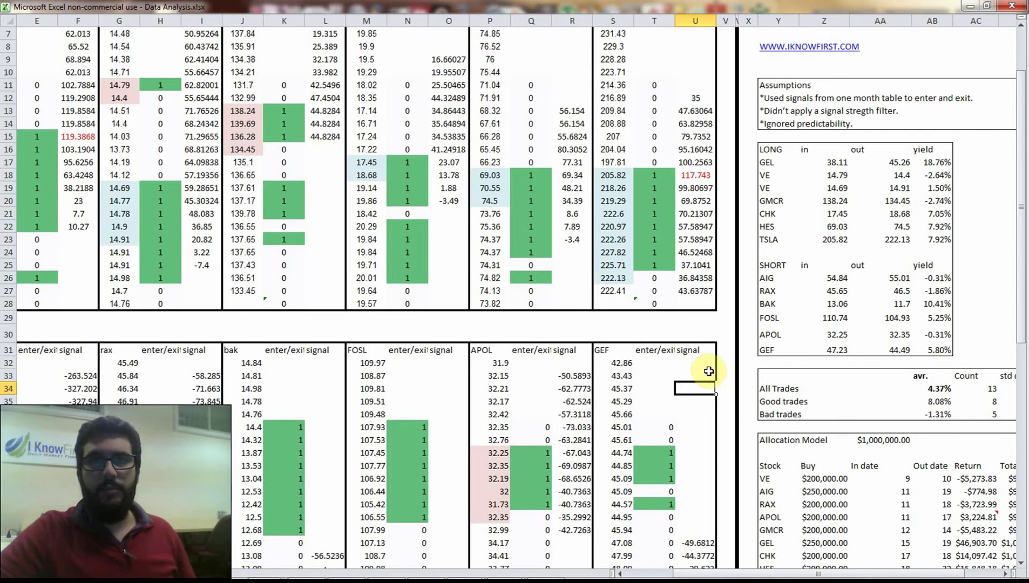
scroll(452, 305, left, 2)
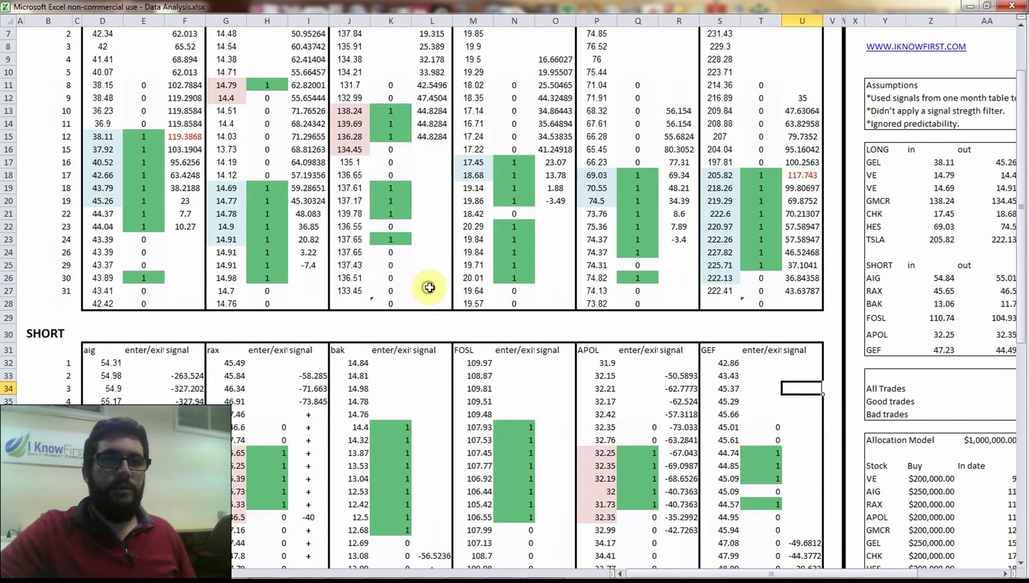
scroll(441, 289, up, 2)
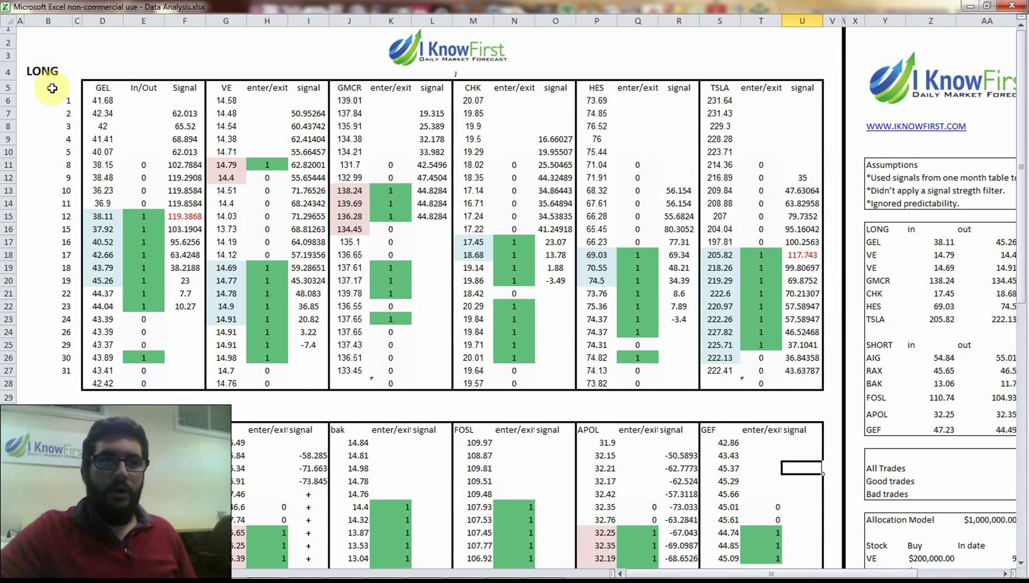
Step: Point out day 1 and the first GEL, VE and GMCR (25.389) signal values
click(35, 106)
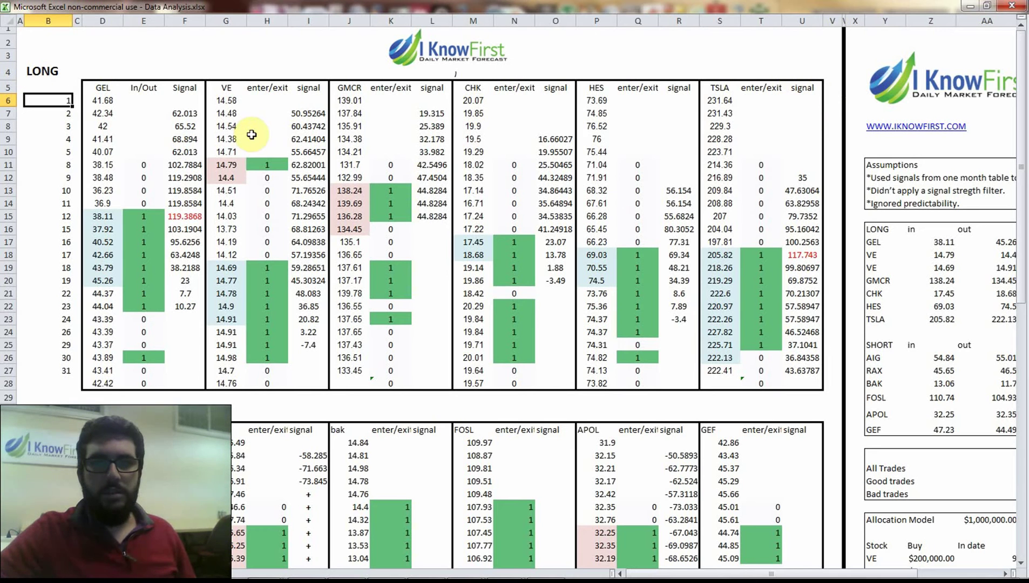
click(169, 114)
click(309, 114)
click(432, 128)
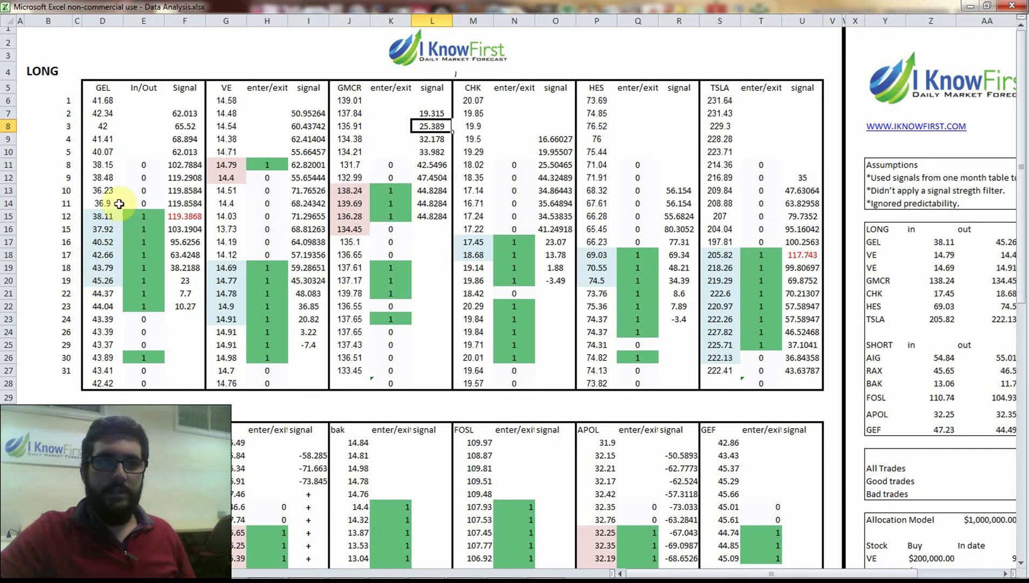
Step: Walk through GEL's trade: entry 38.11 on day 12, exit 45.26, flag back to 0
click(144, 217)
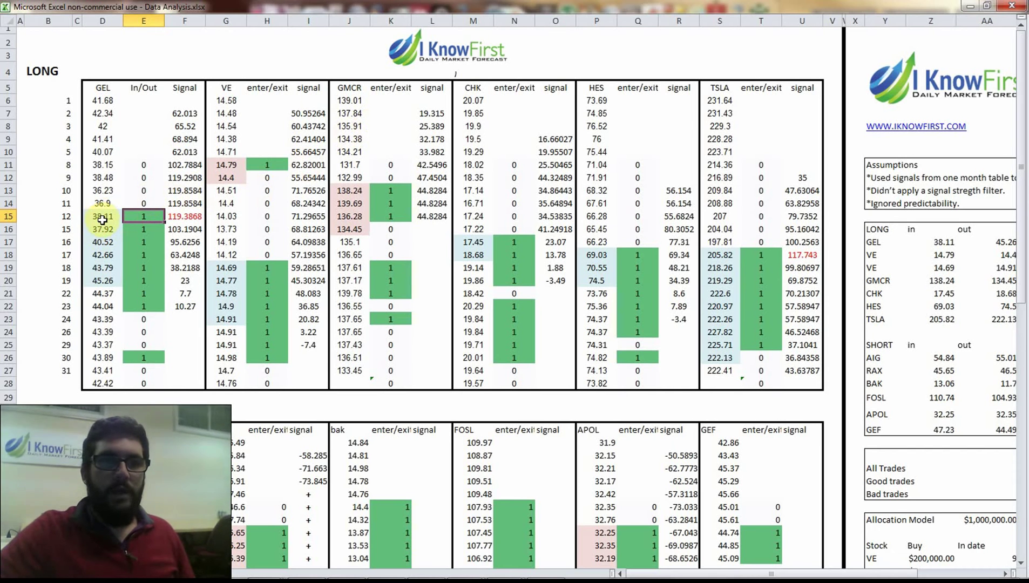
drag(97, 220, 132, 211)
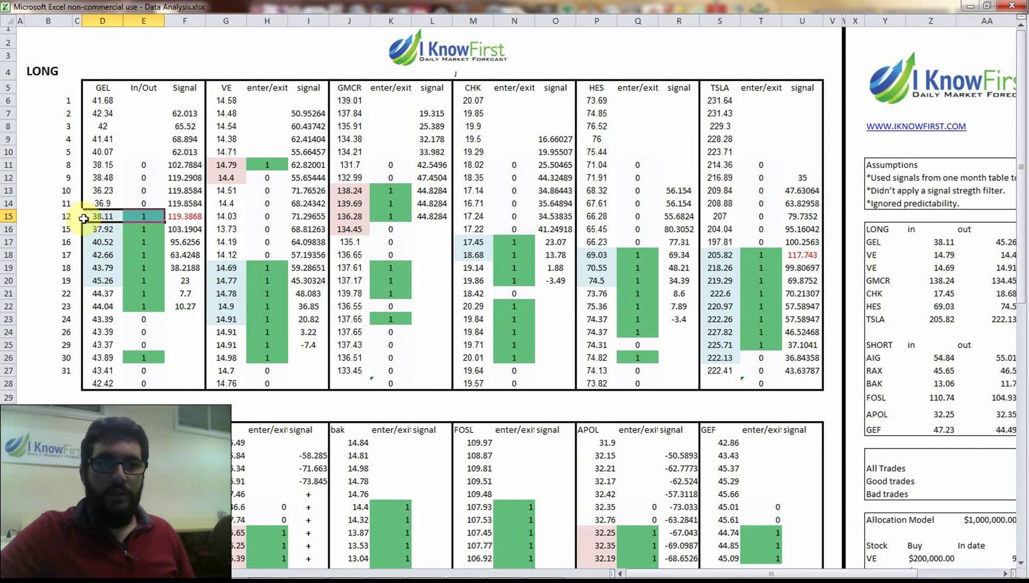
click(192, 231)
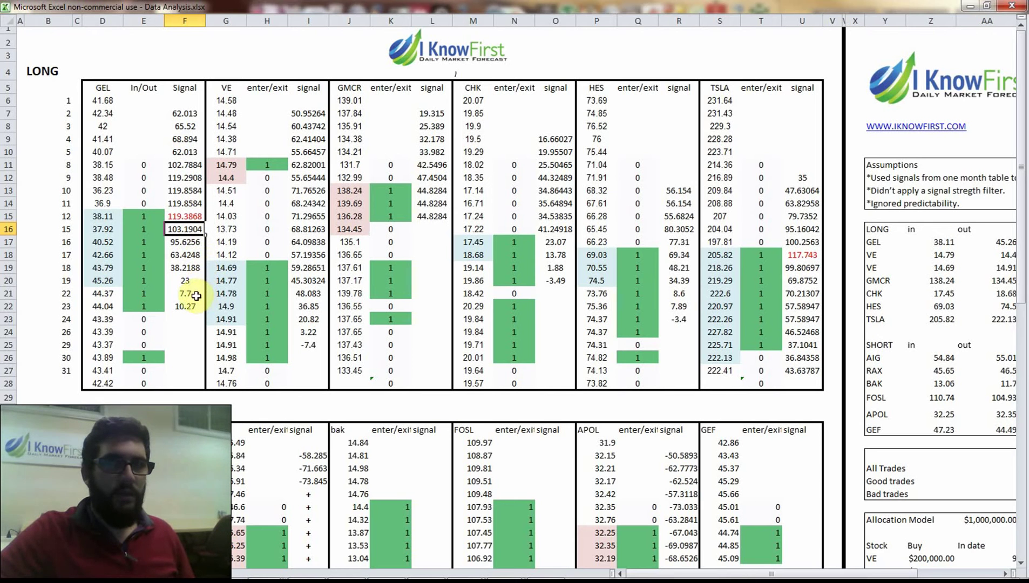
drag(184, 294, 130, 289)
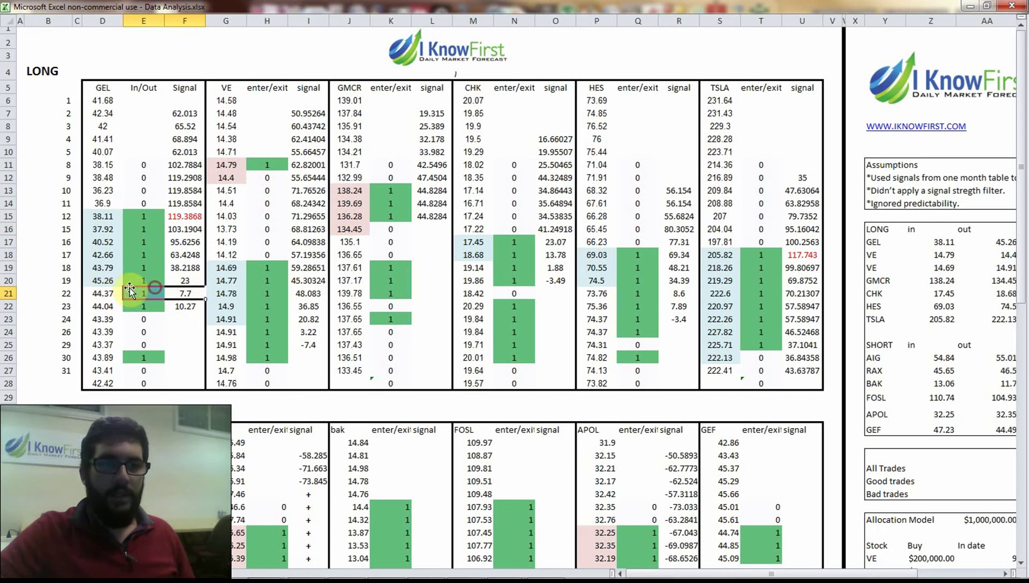
click(100, 280)
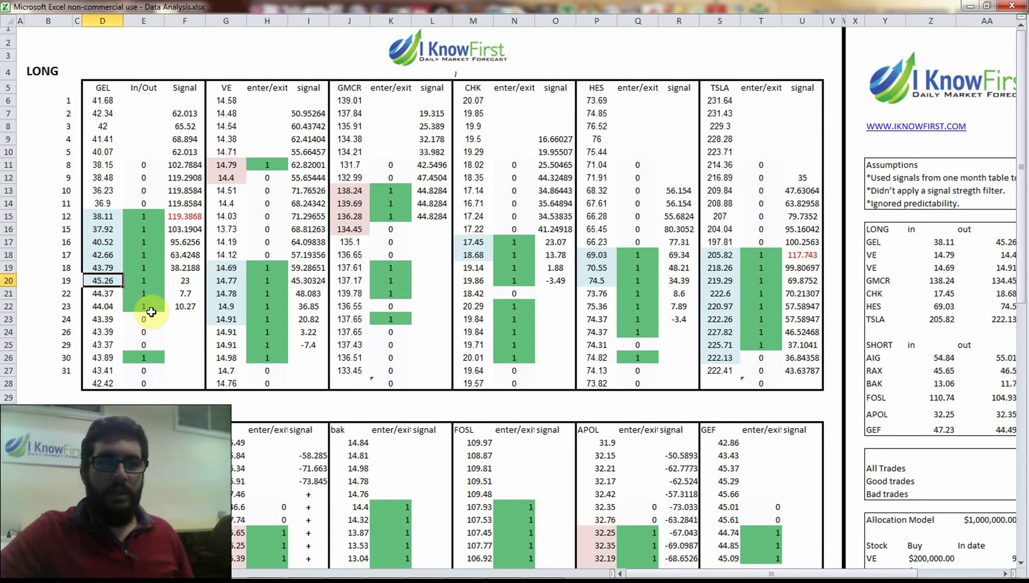
click(149, 318)
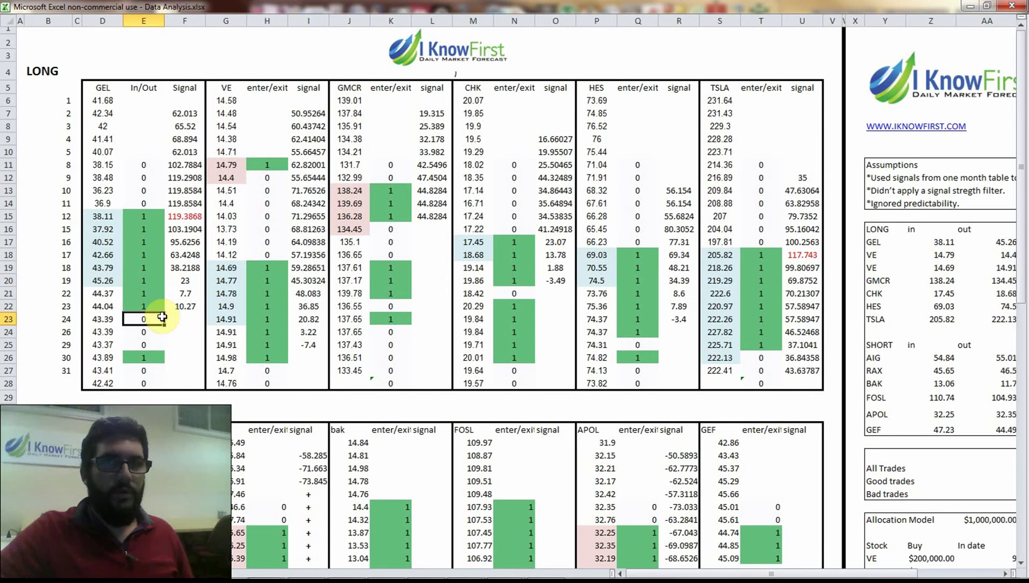
click(101, 308)
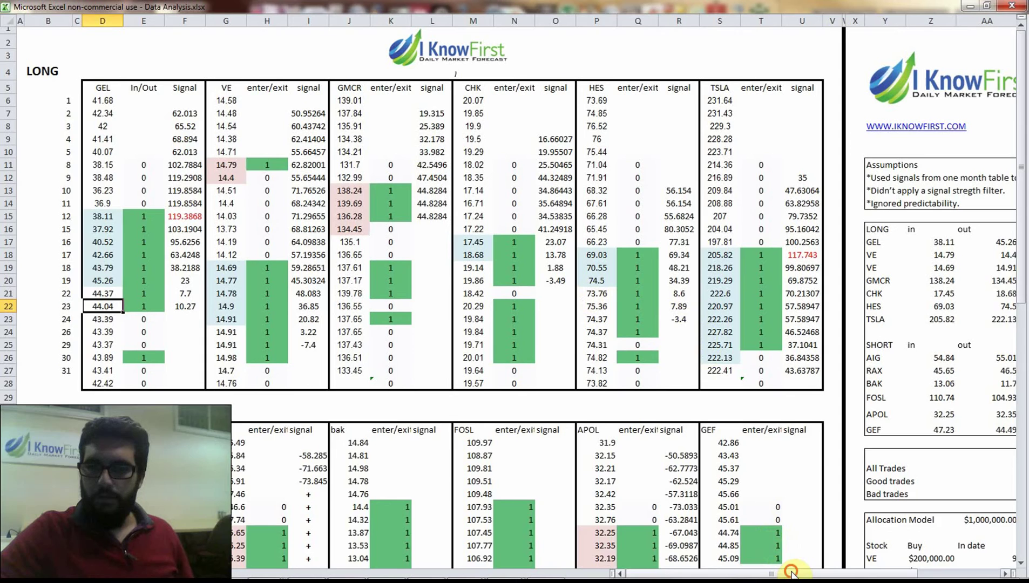
Step: Show GMCR's entry in the long yield summary, then clear the selection
drag(791, 572, 864, 574)
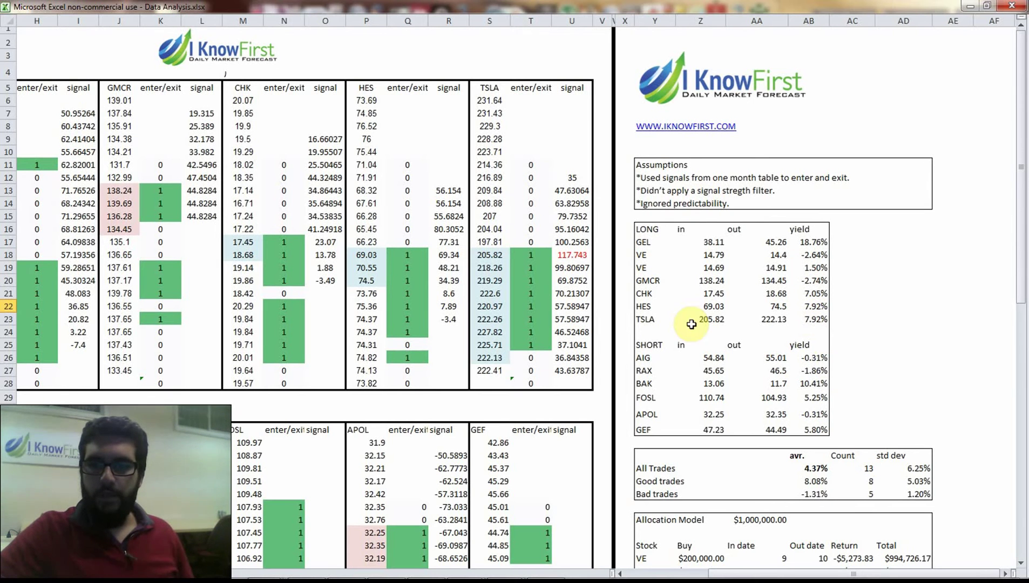
click(651, 281)
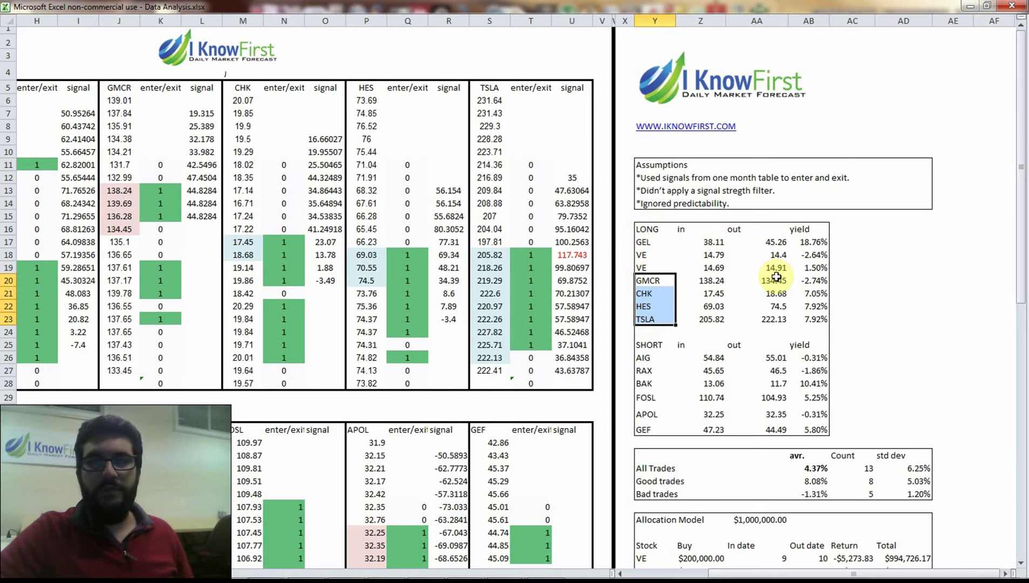
click(907, 308)
Step: Scroll down past the LONG table to the SHORT aig trade table
drag(853, 573, 791, 574)
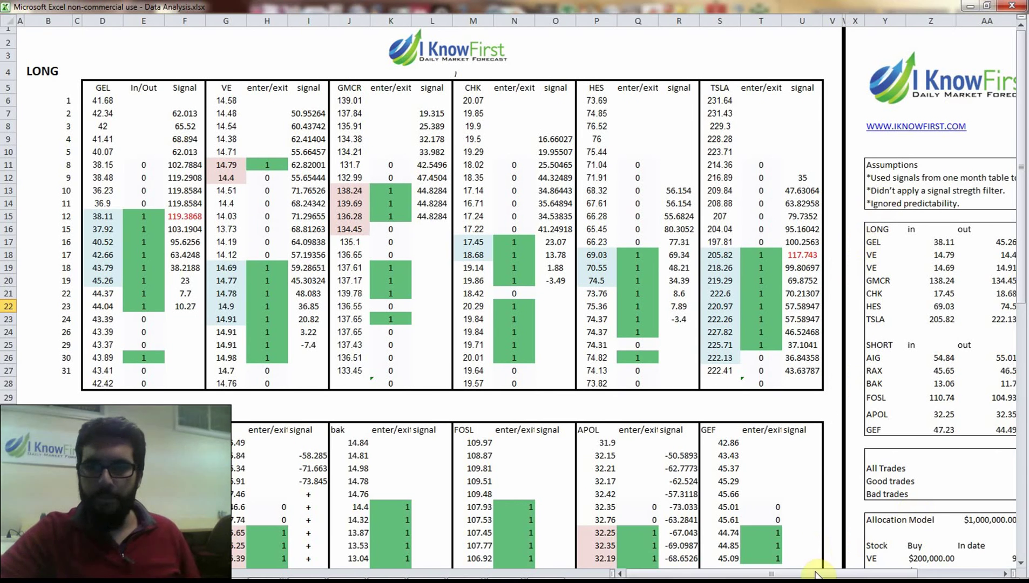
drag(823, 574, 891, 573)
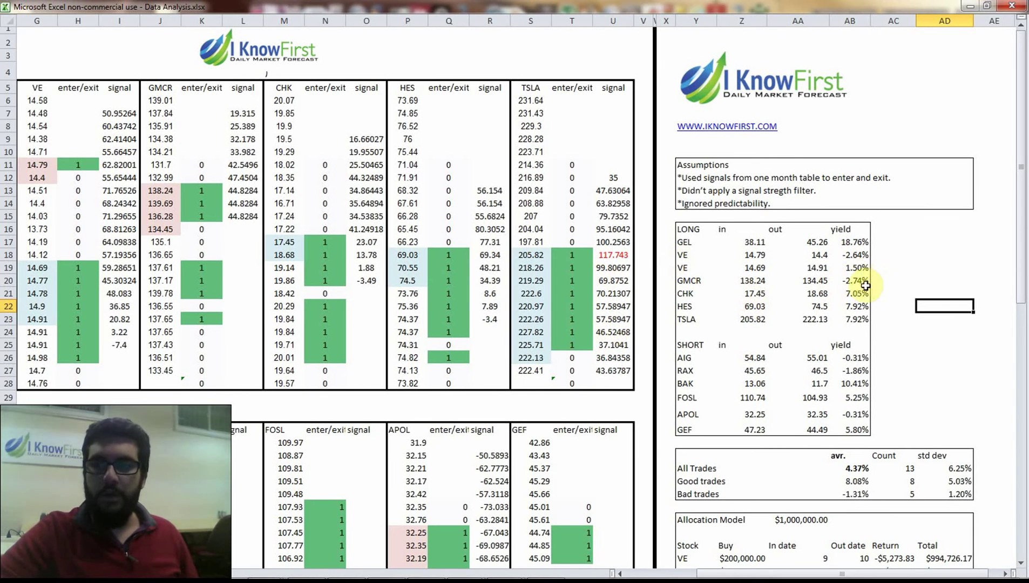
scroll(756, 346, down, 7)
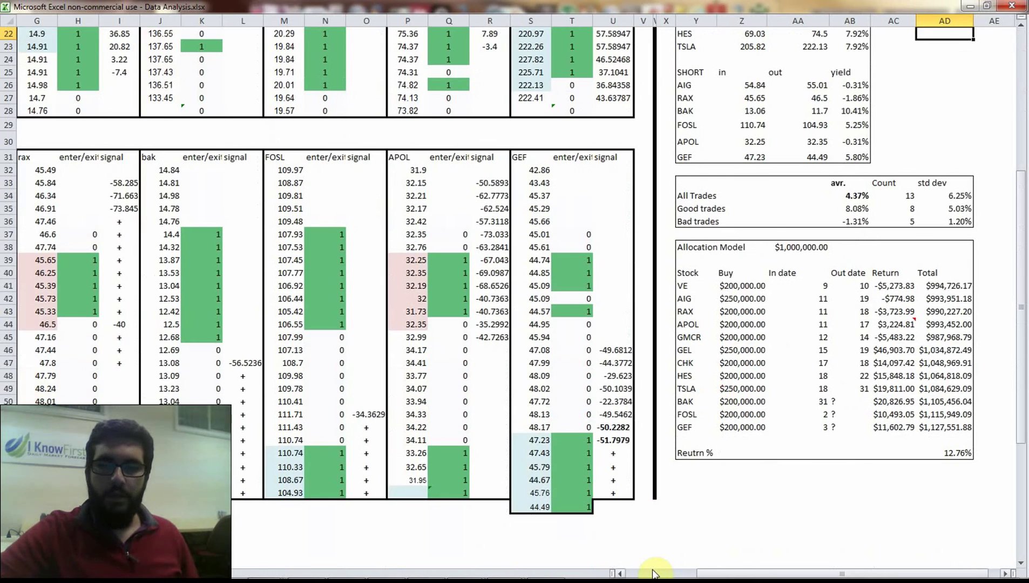
click(653, 572)
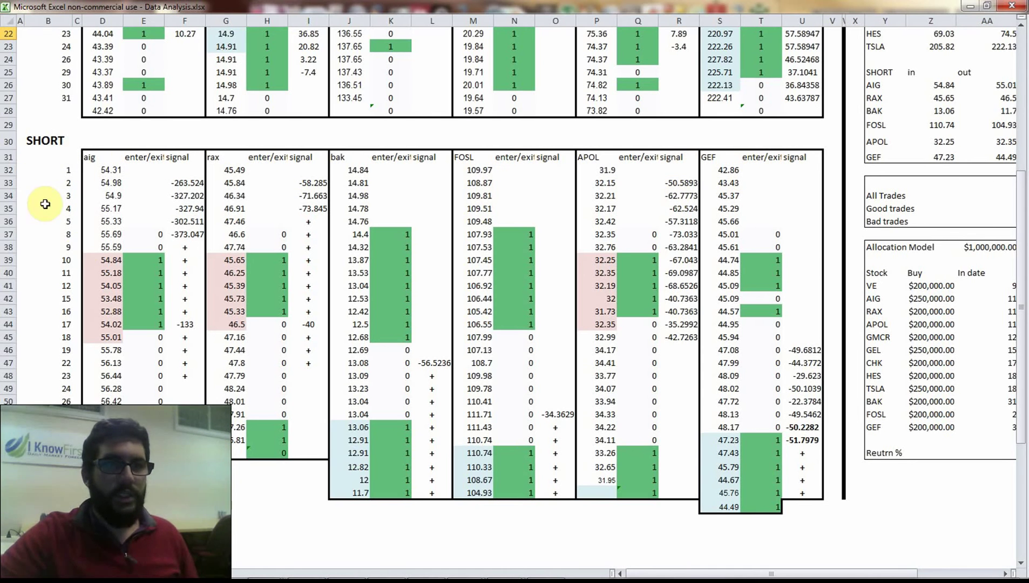
Step: Highlight aig's signals for days 9–23 and bak's 11.7 exit, then scroll right to the allocation model
drag(184, 247, 186, 370)
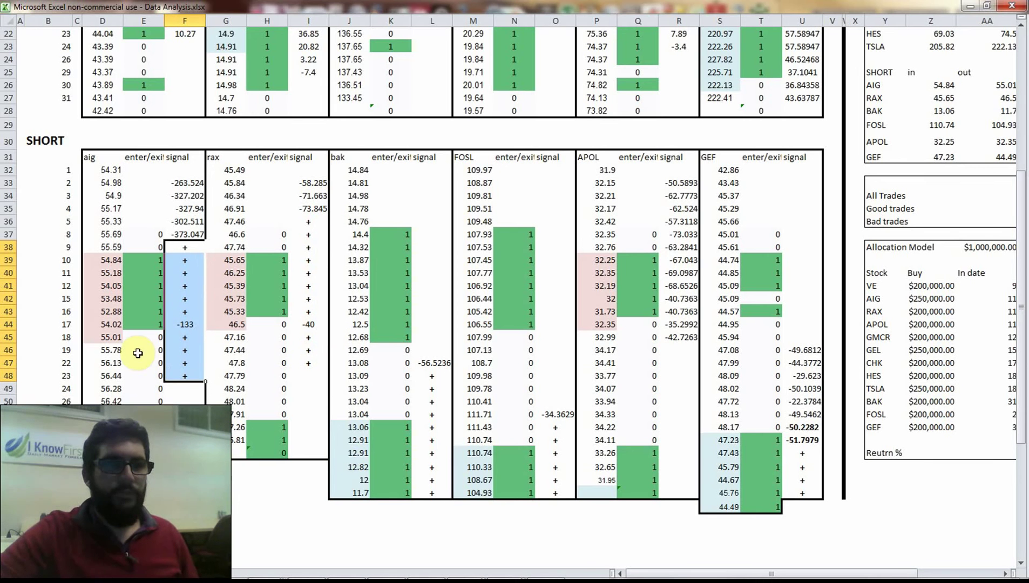
click(40, 286)
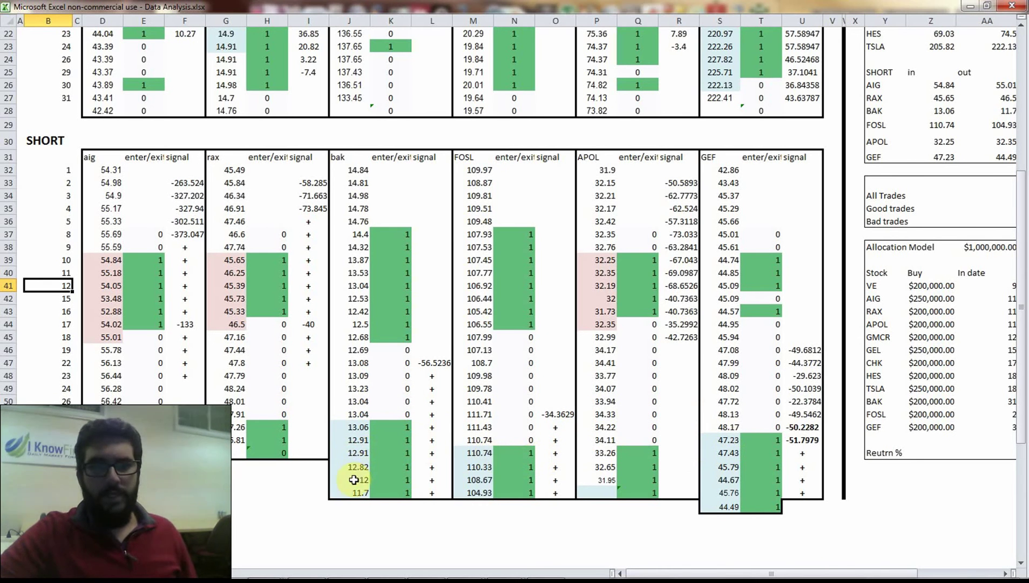
click(342, 494)
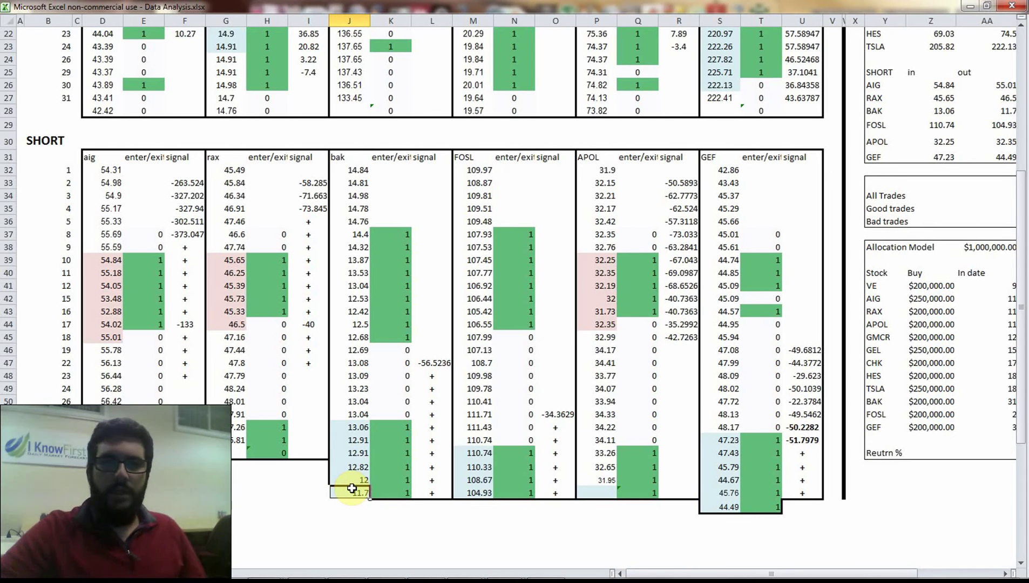
scroll(972, 453, right, 2)
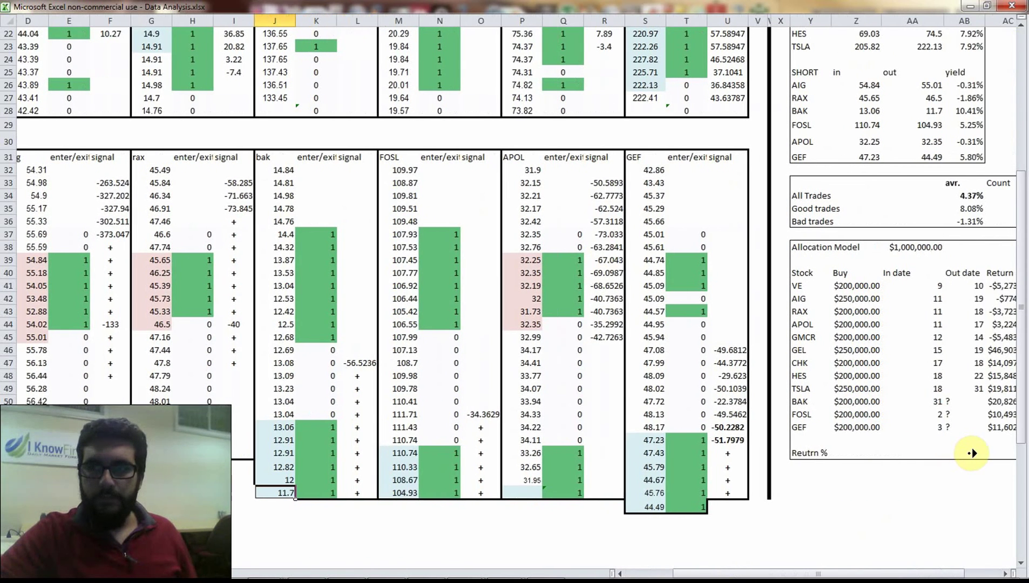
scroll(972, 453, right, 5)
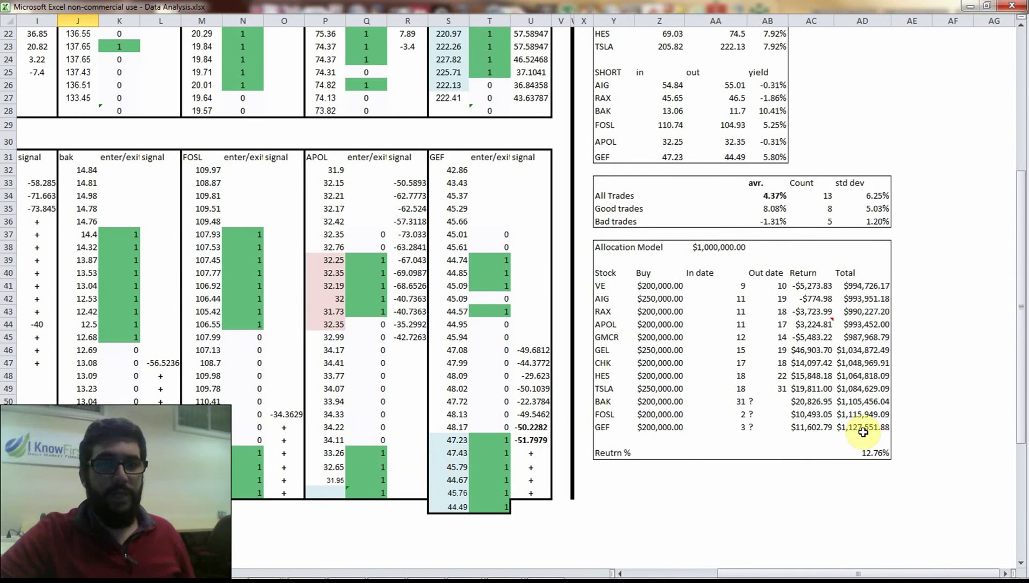
scroll(843, 400, up, 3)
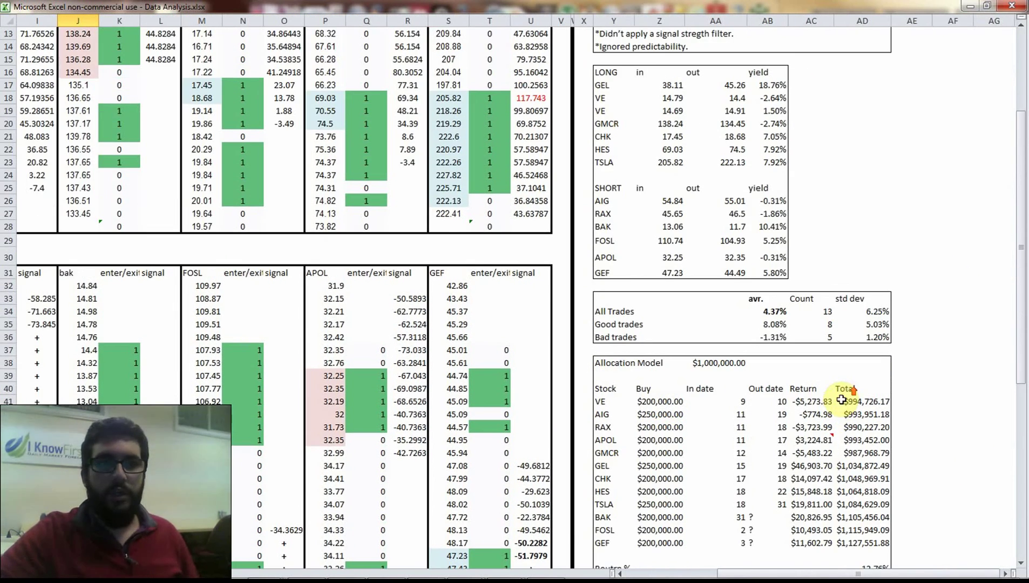
scroll(840, 404, up, 2)
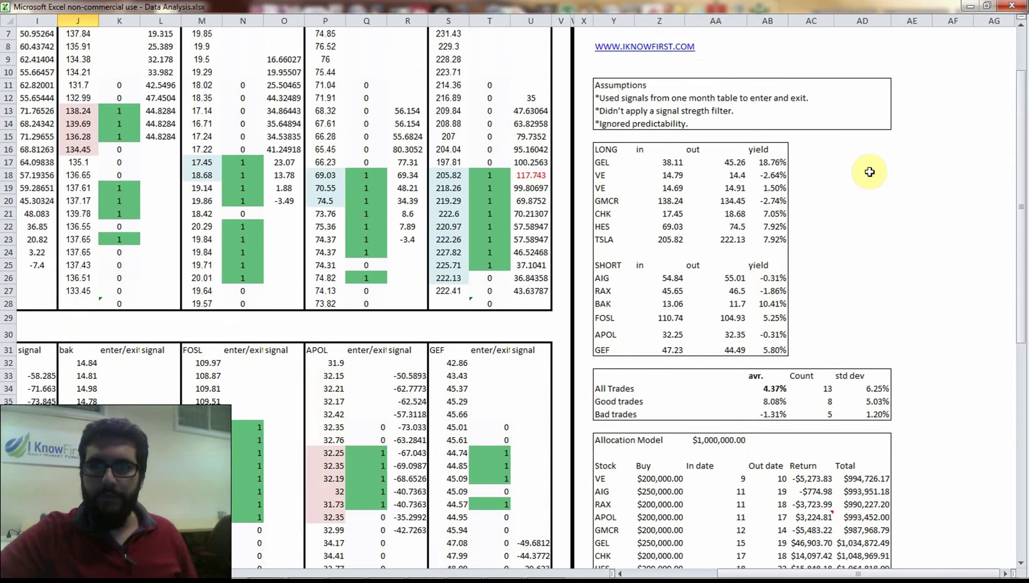
click(899, 335)
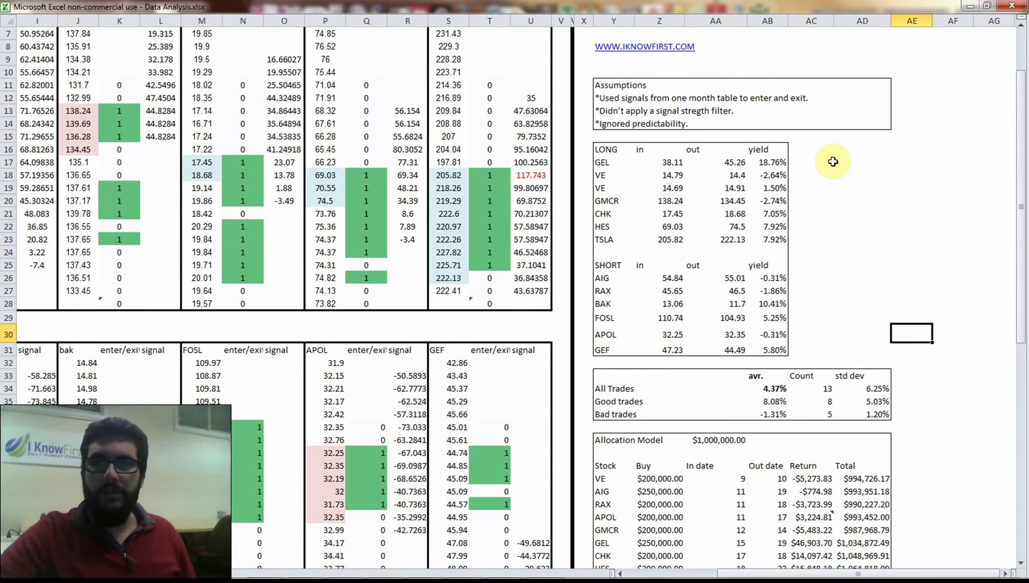
scroll(899, 263, down, 1)
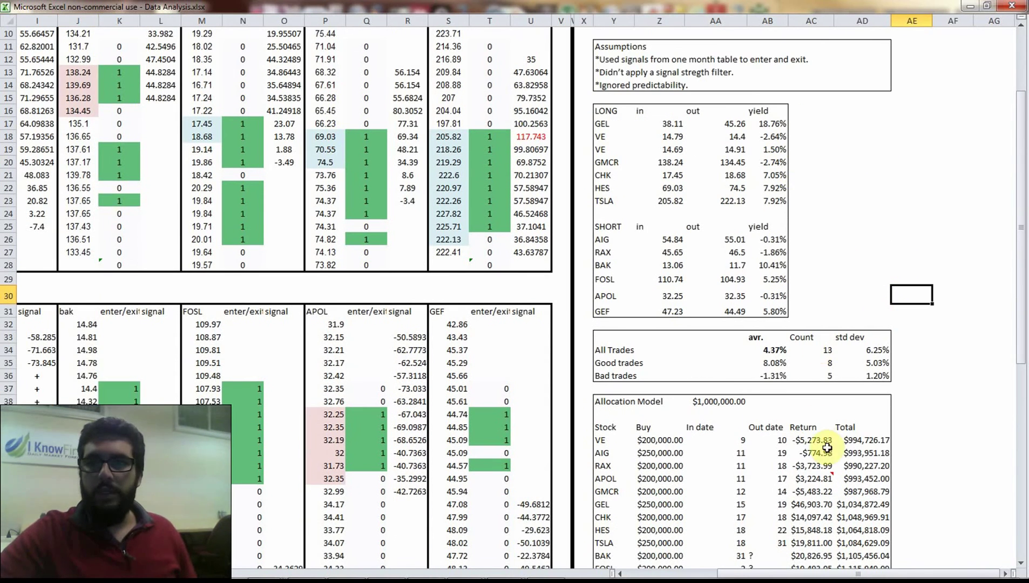
click(766, 351)
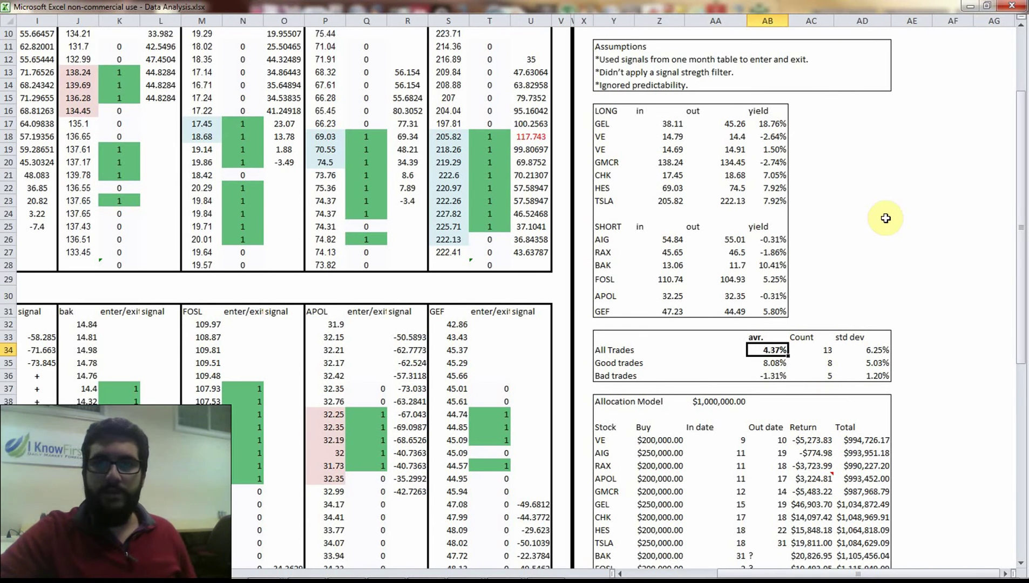
scroll(996, 248, down, 1)
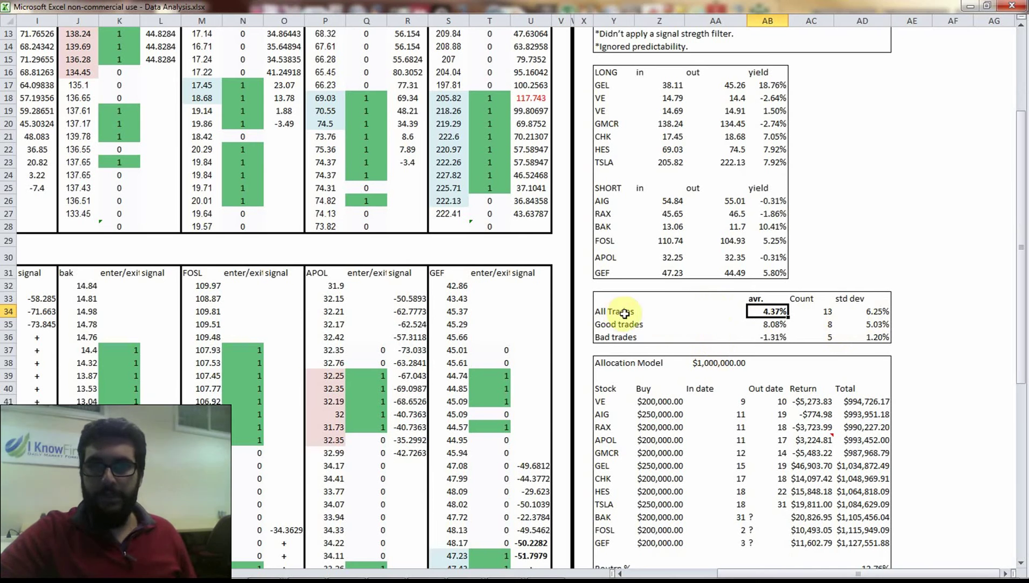
click(776, 324)
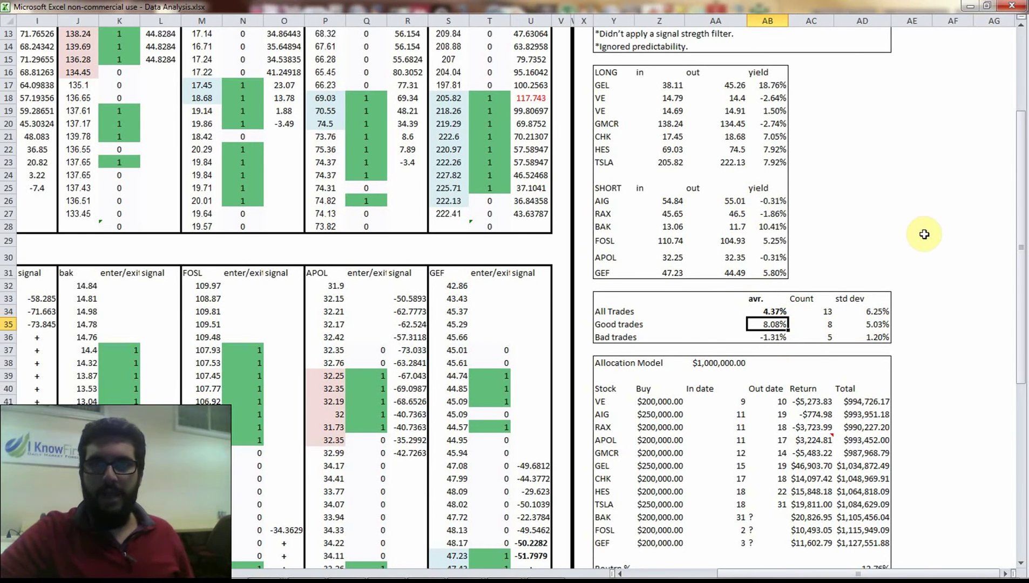
click(888, 324)
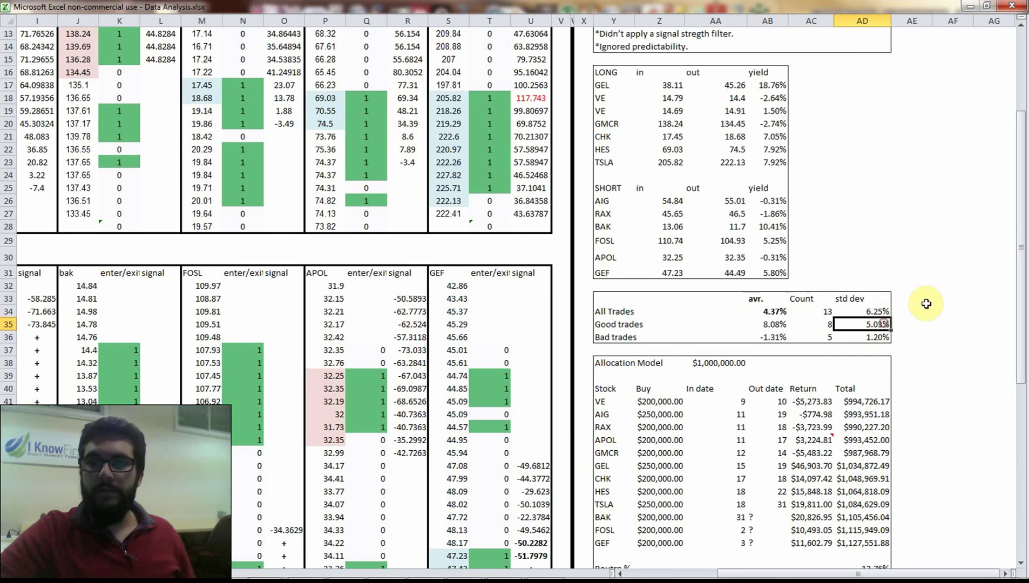
click(916, 364)
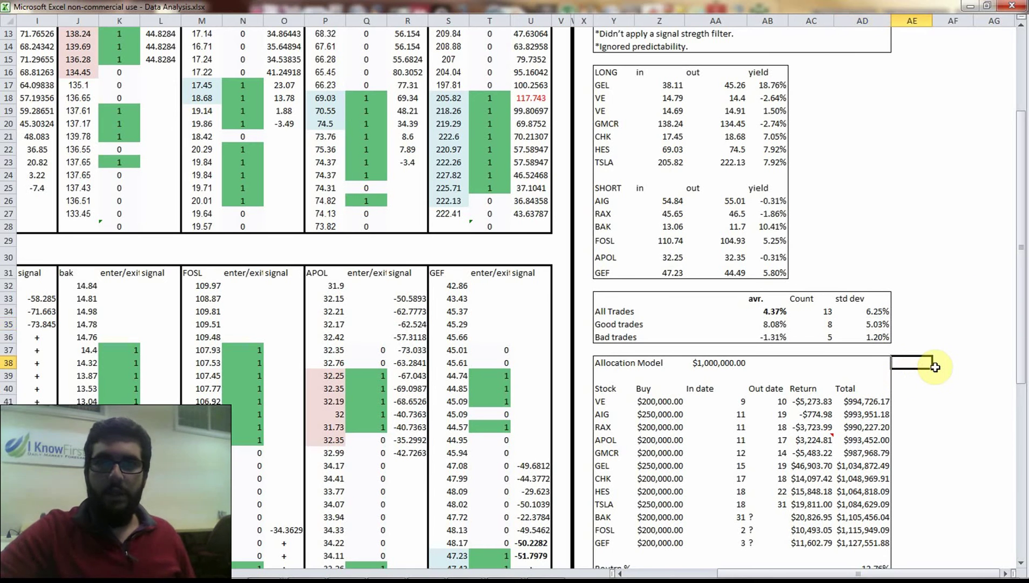
click(780, 337)
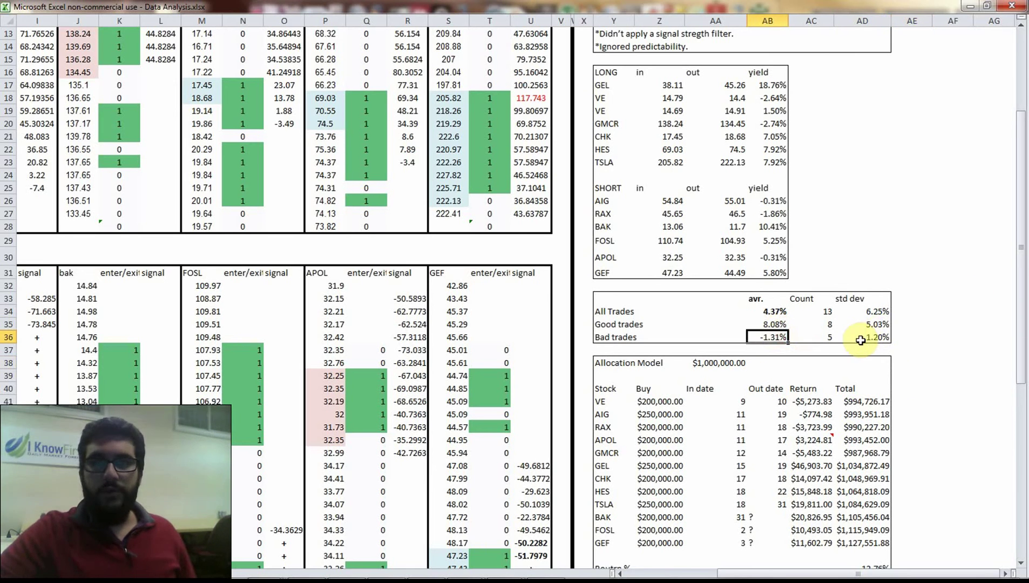
click(915, 335)
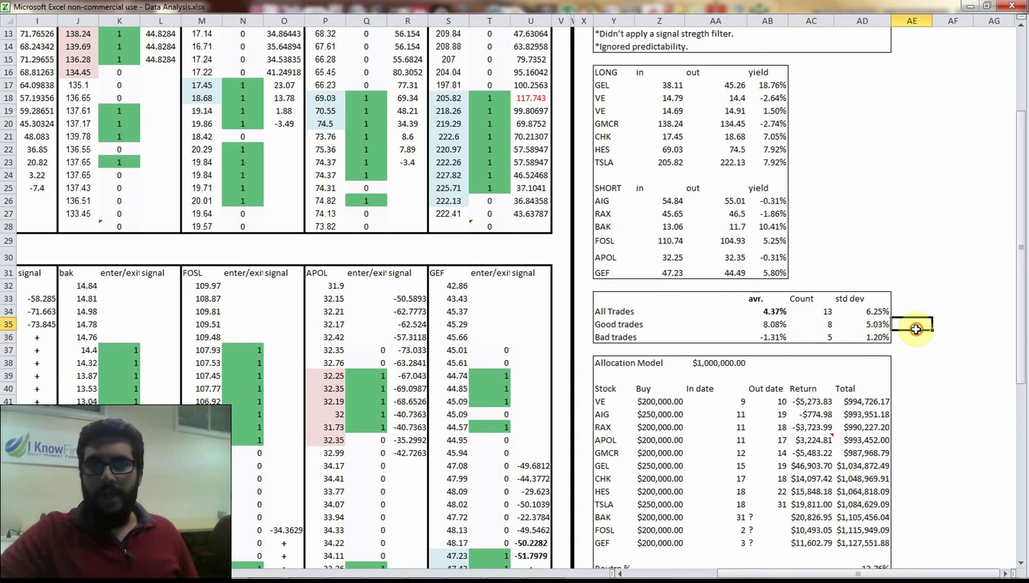
click(936, 326)
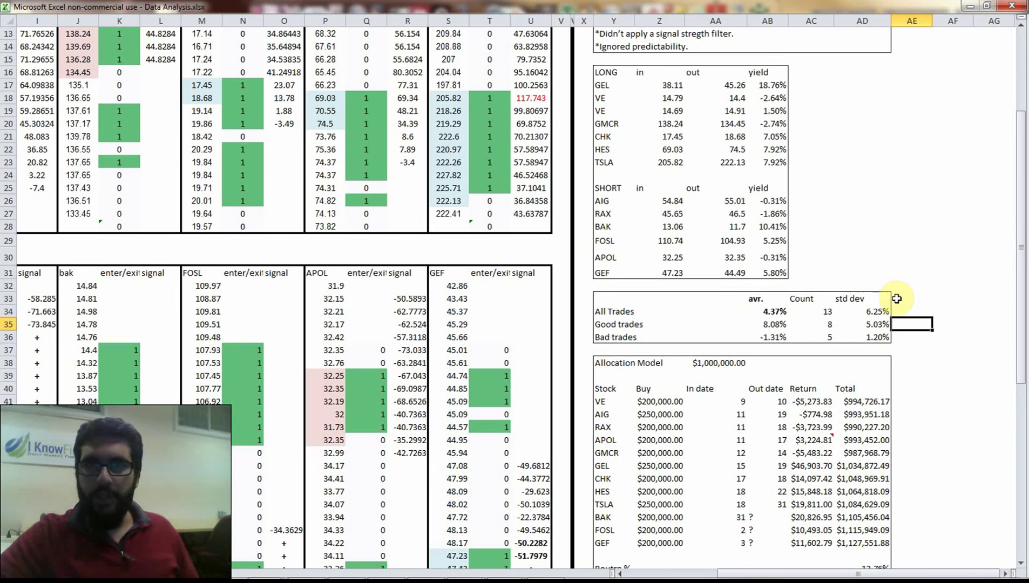
click(916, 337)
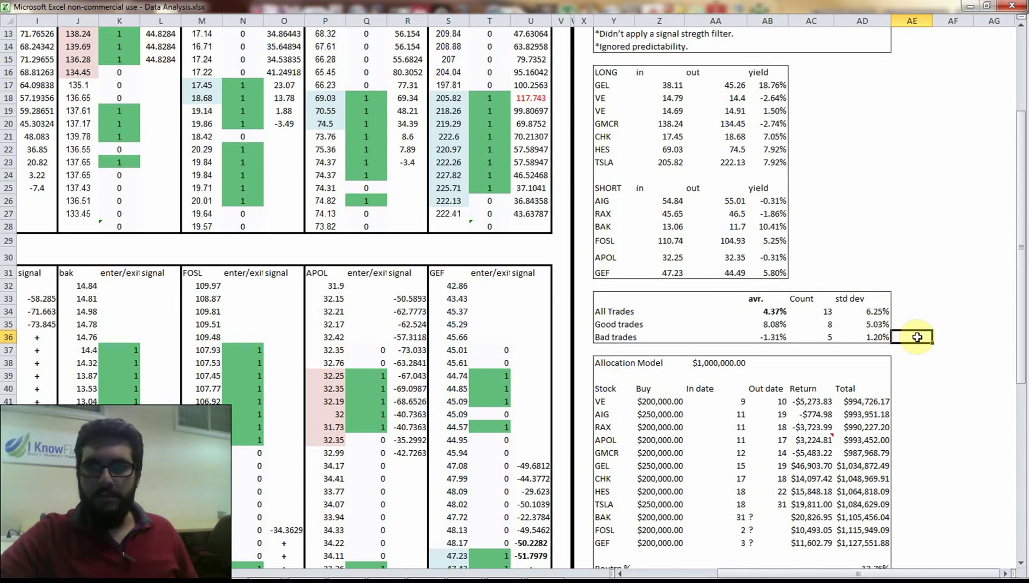
click(885, 253)
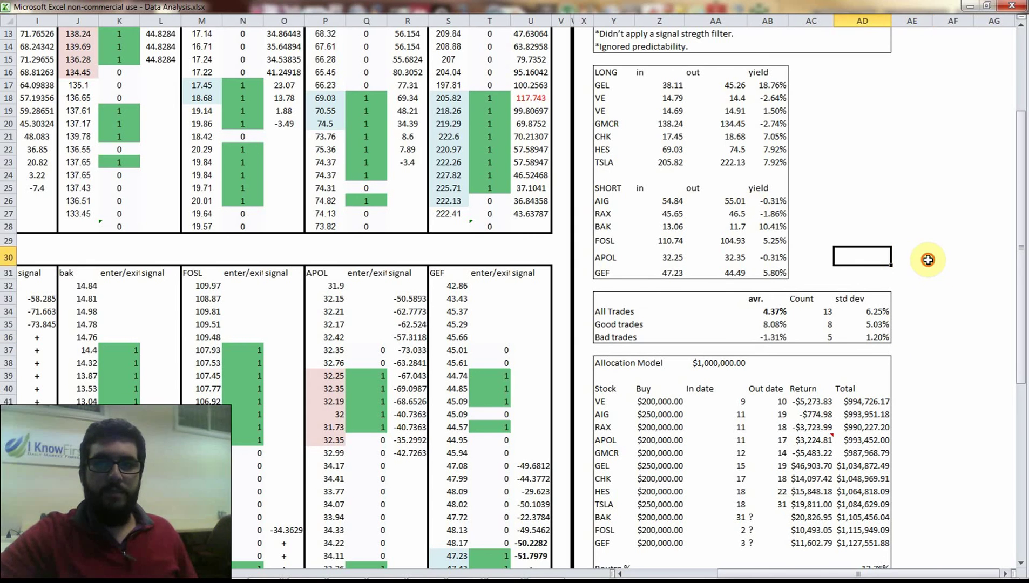
click(928, 259)
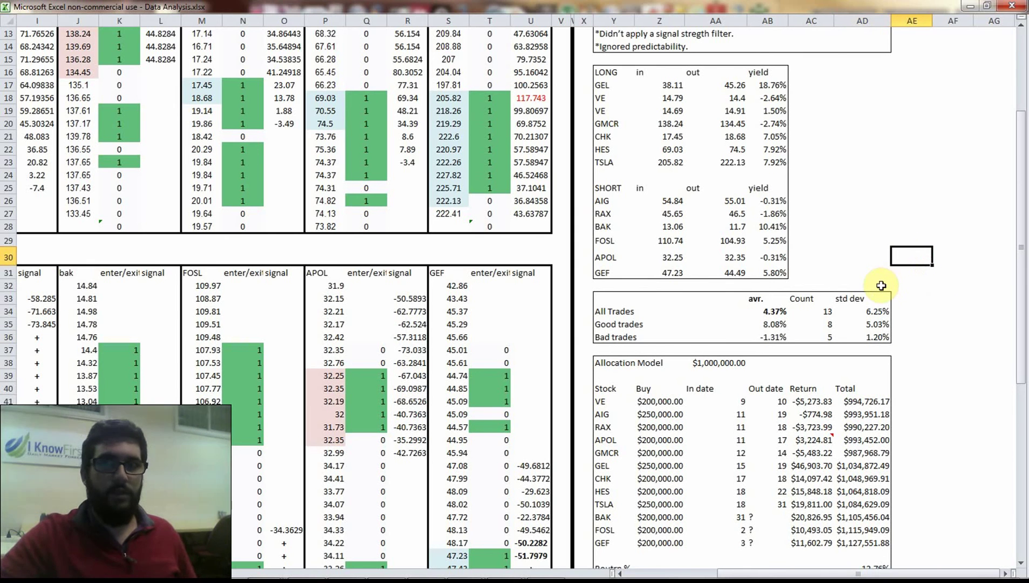
click(918, 335)
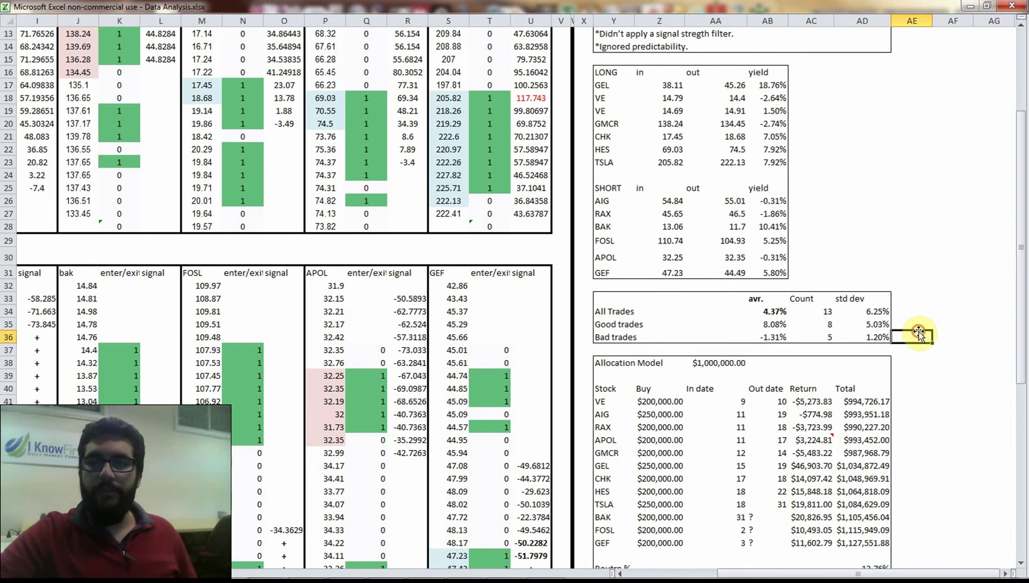
scroll(933, 318, down, 3)
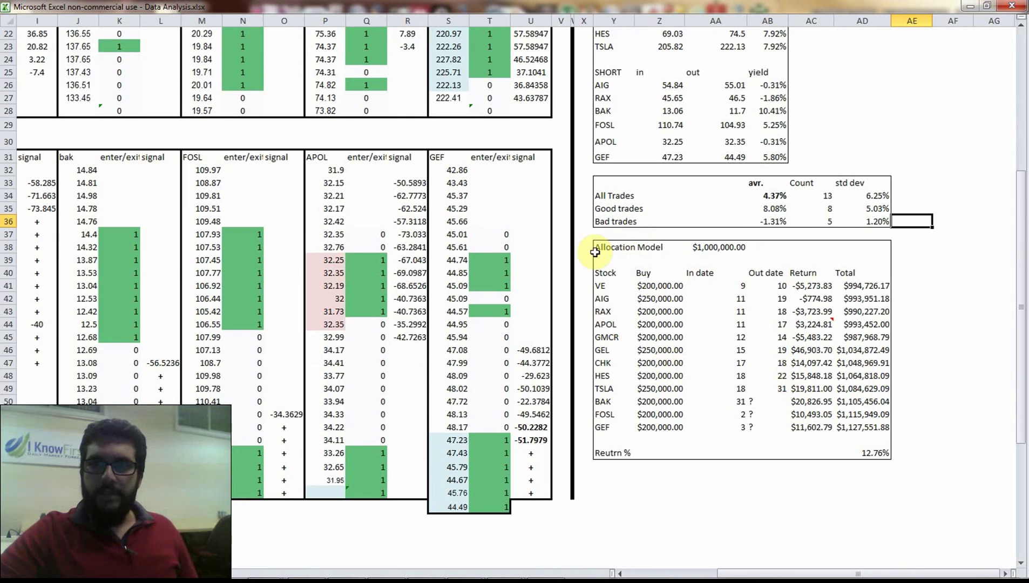
click(712, 248)
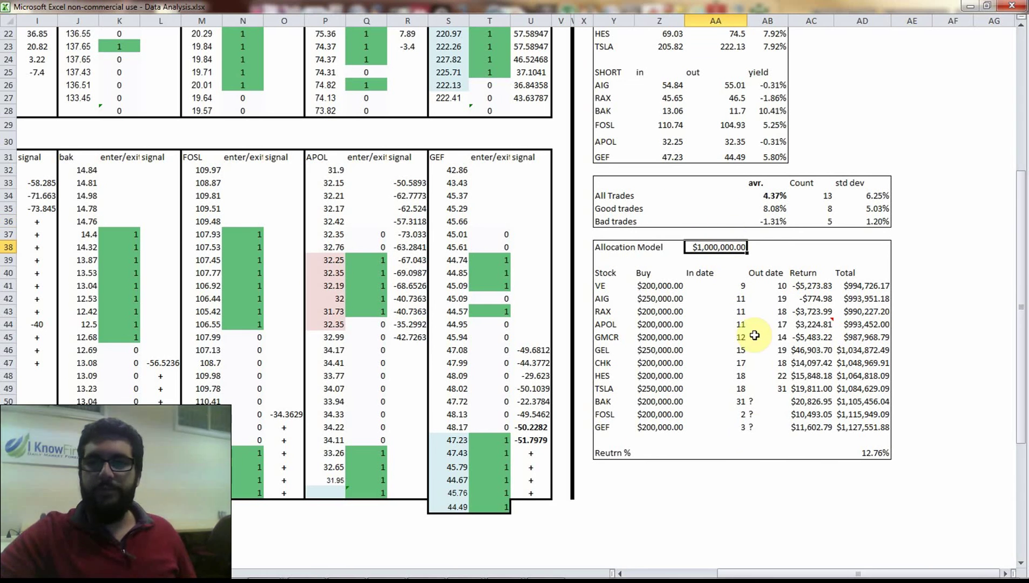
click(730, 489)
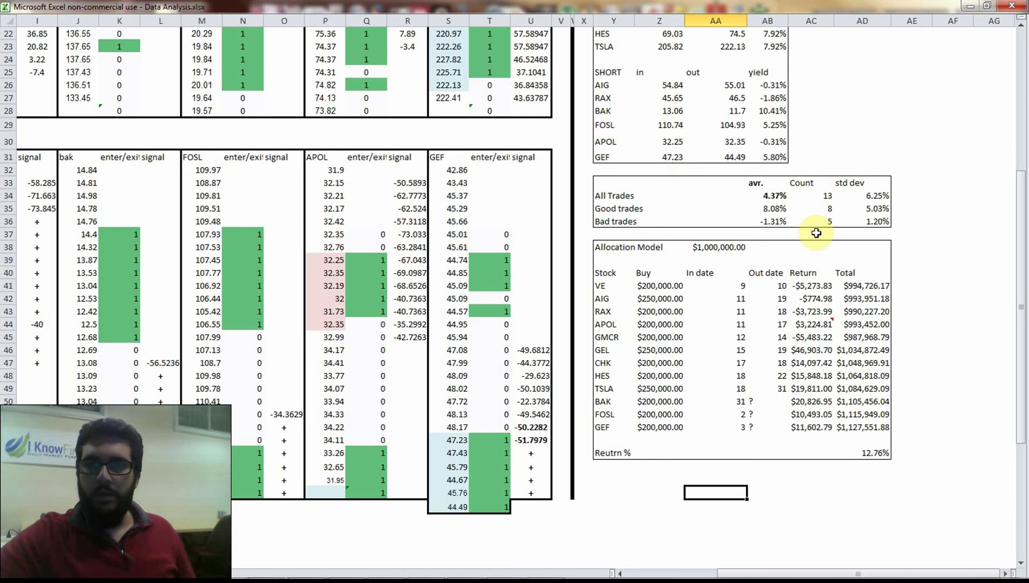
click(869, 285)
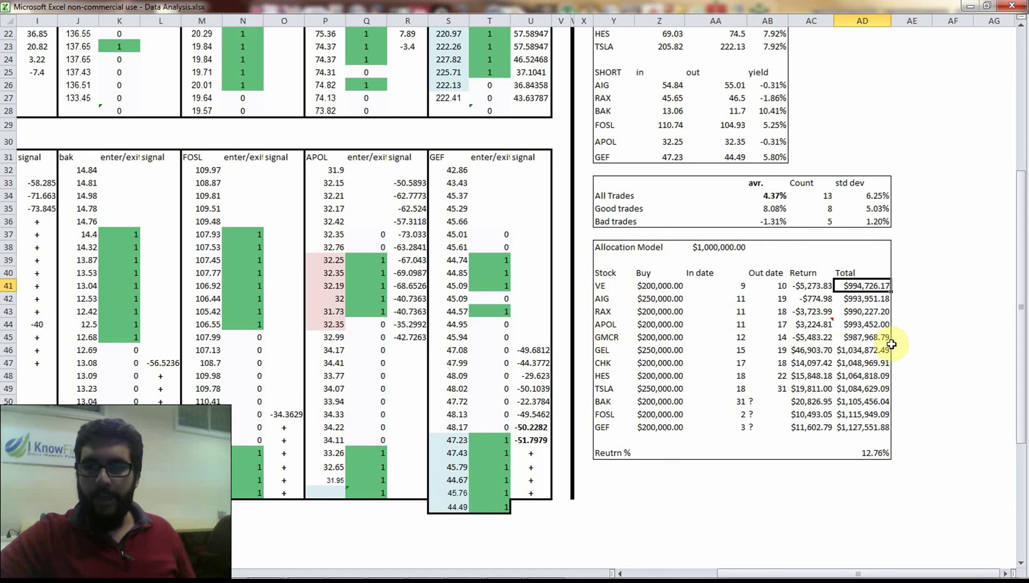
drag(880, 336, 875, 292)
click(927, 316)
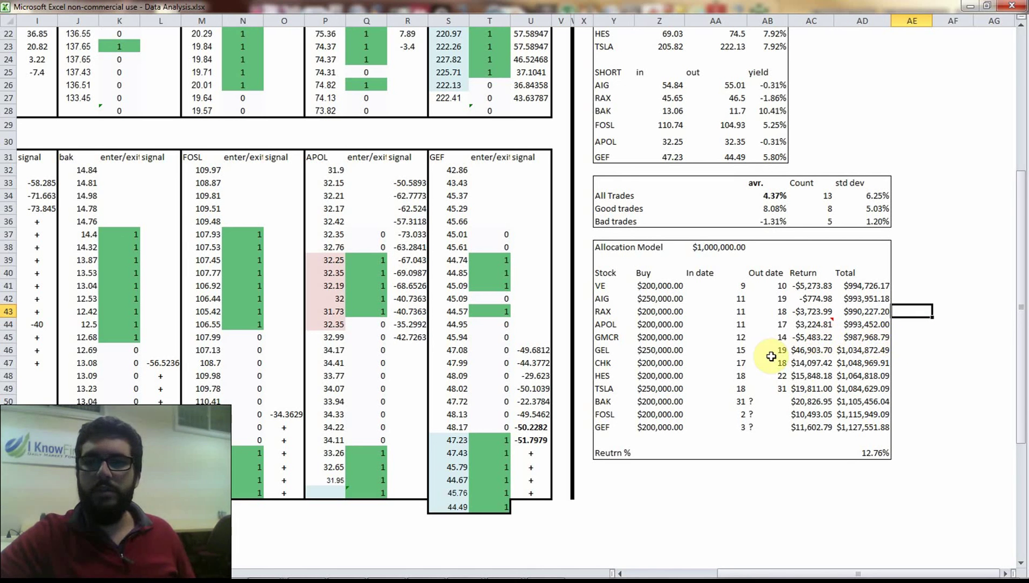
scroll(910, 365, down, 1)
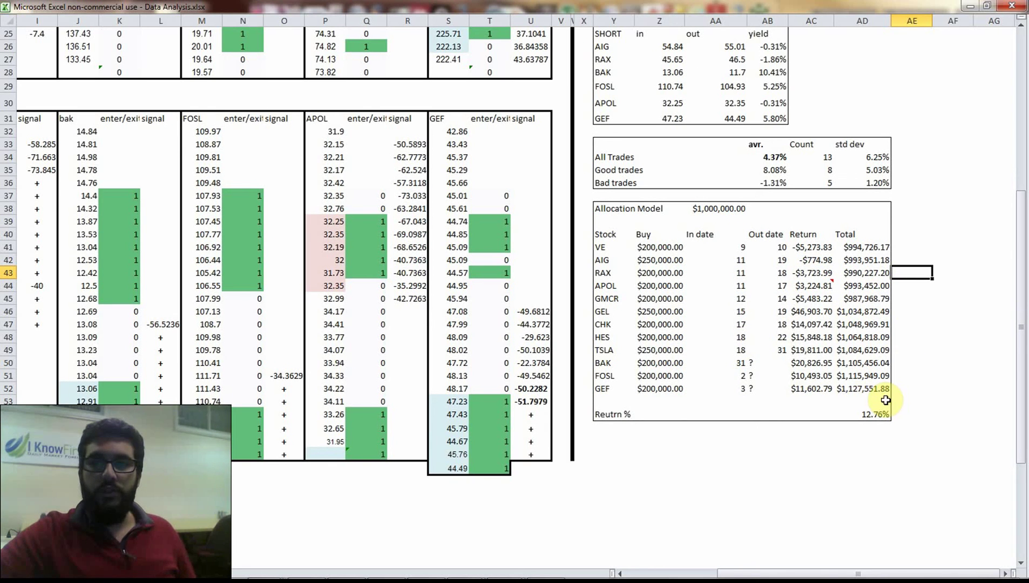
click(867, 386)
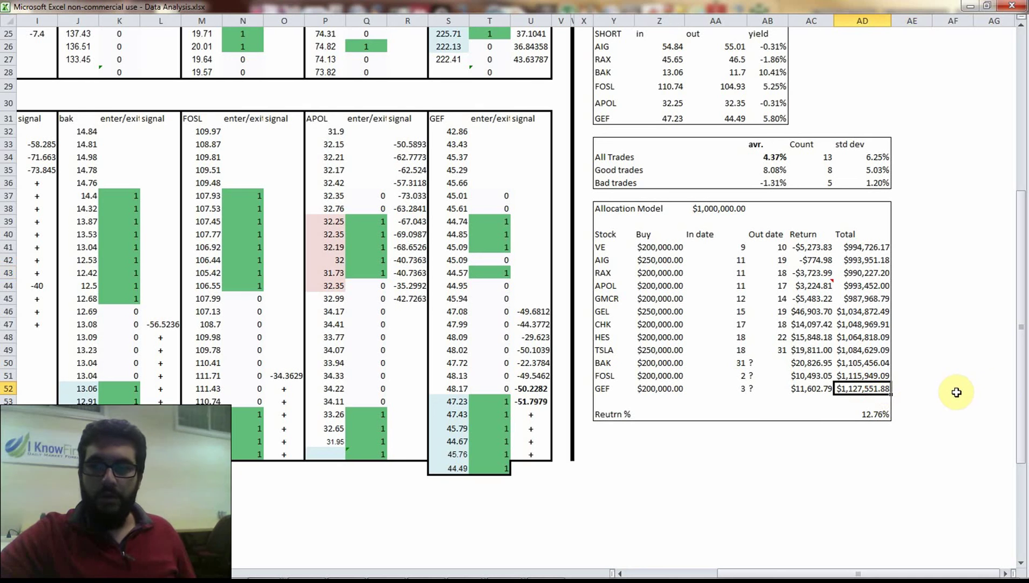
click(871, 440)
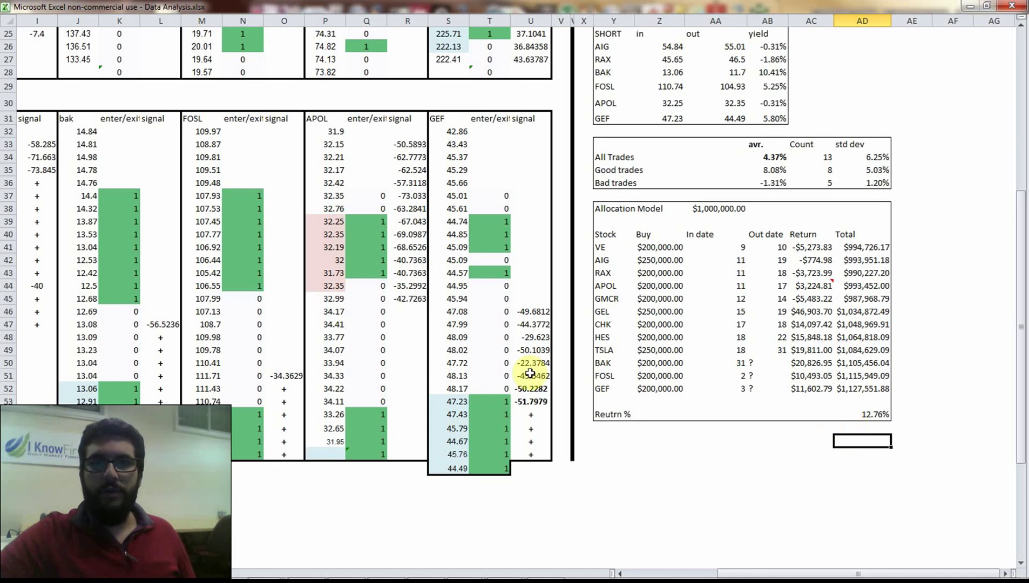
Step: Return to the sheet's top-left and select cells D3 and B2 beside the logo
scroll(299, 268, left, 4)
scroll(340, 246, up, 7)
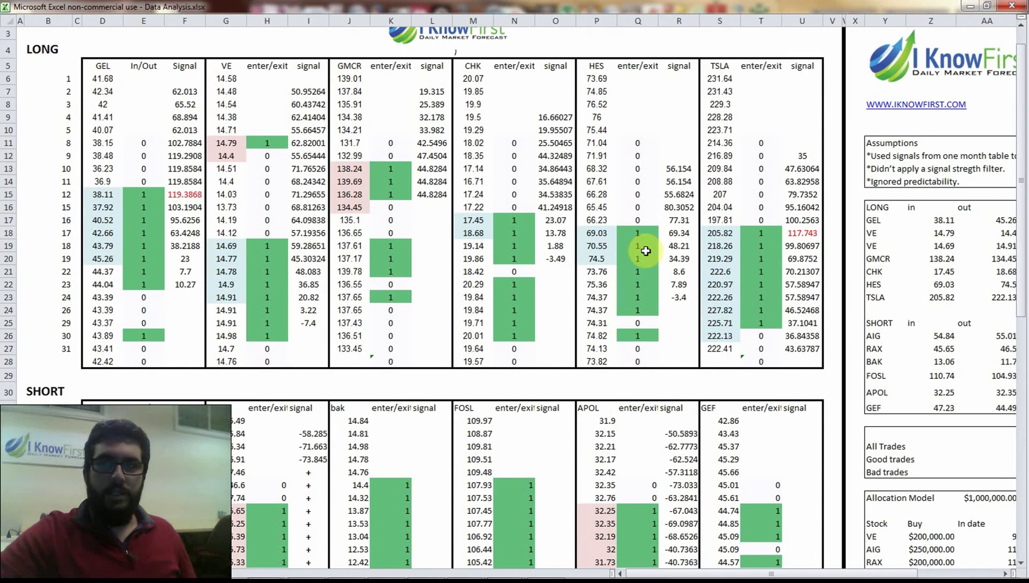
click(89, 36)
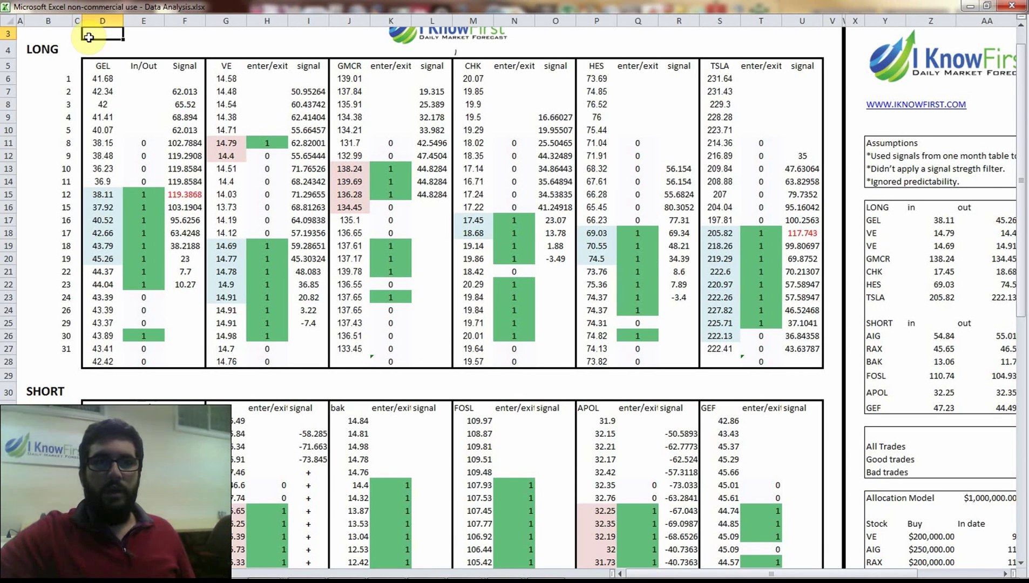
scroll(201, 71, up, 1)
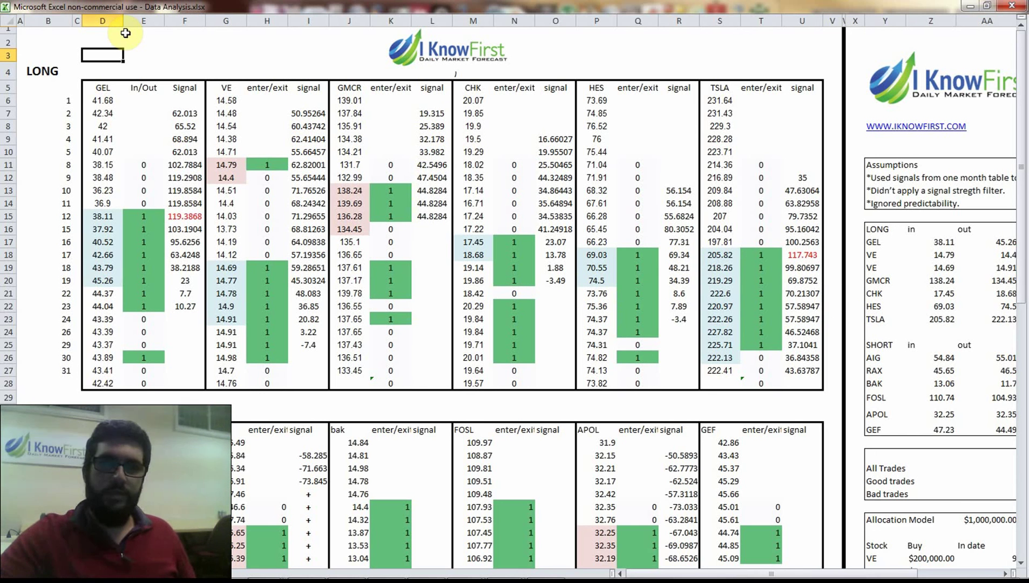
click(50, 42)
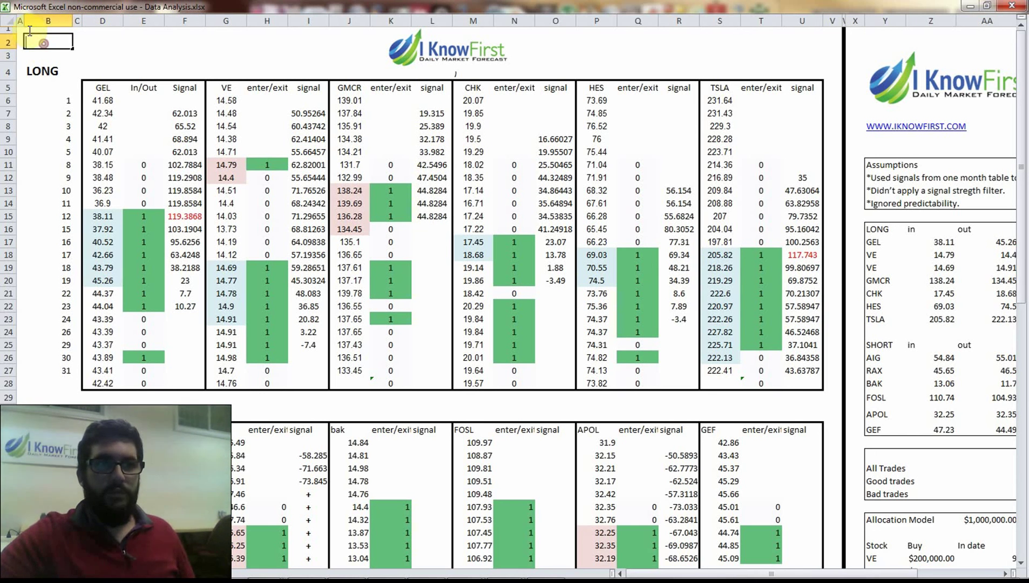
click(85, 56)
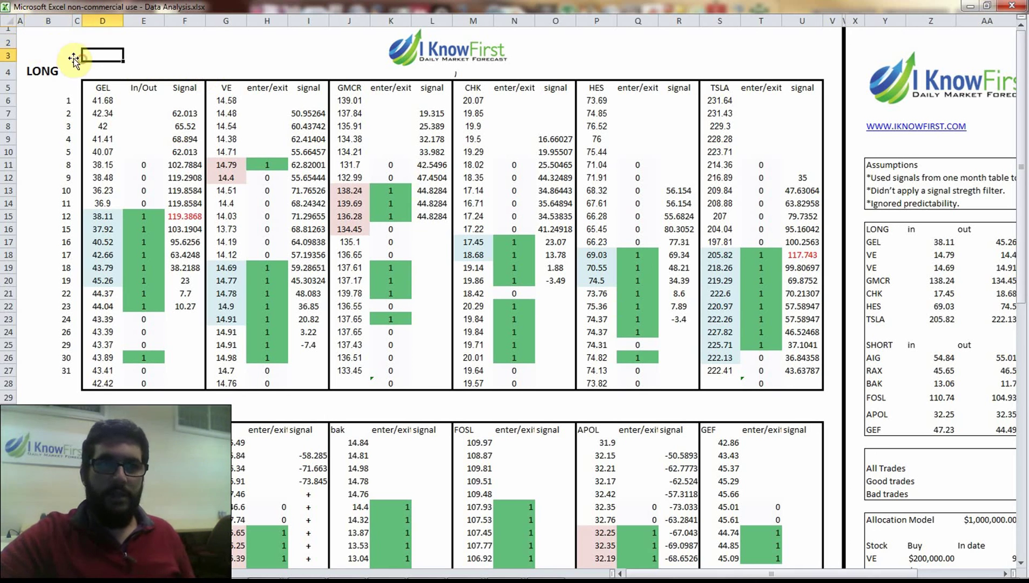
click(40, 39)
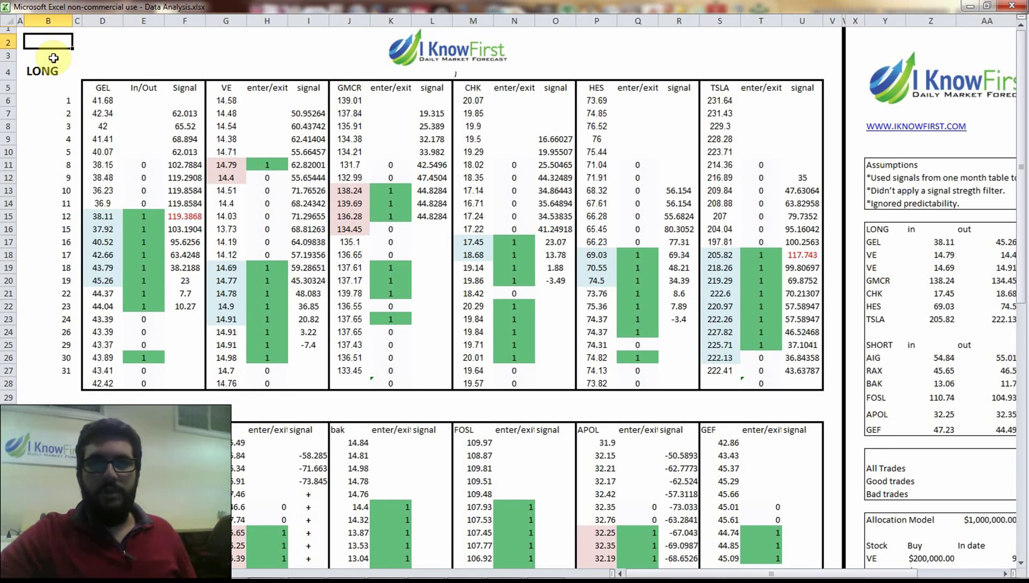